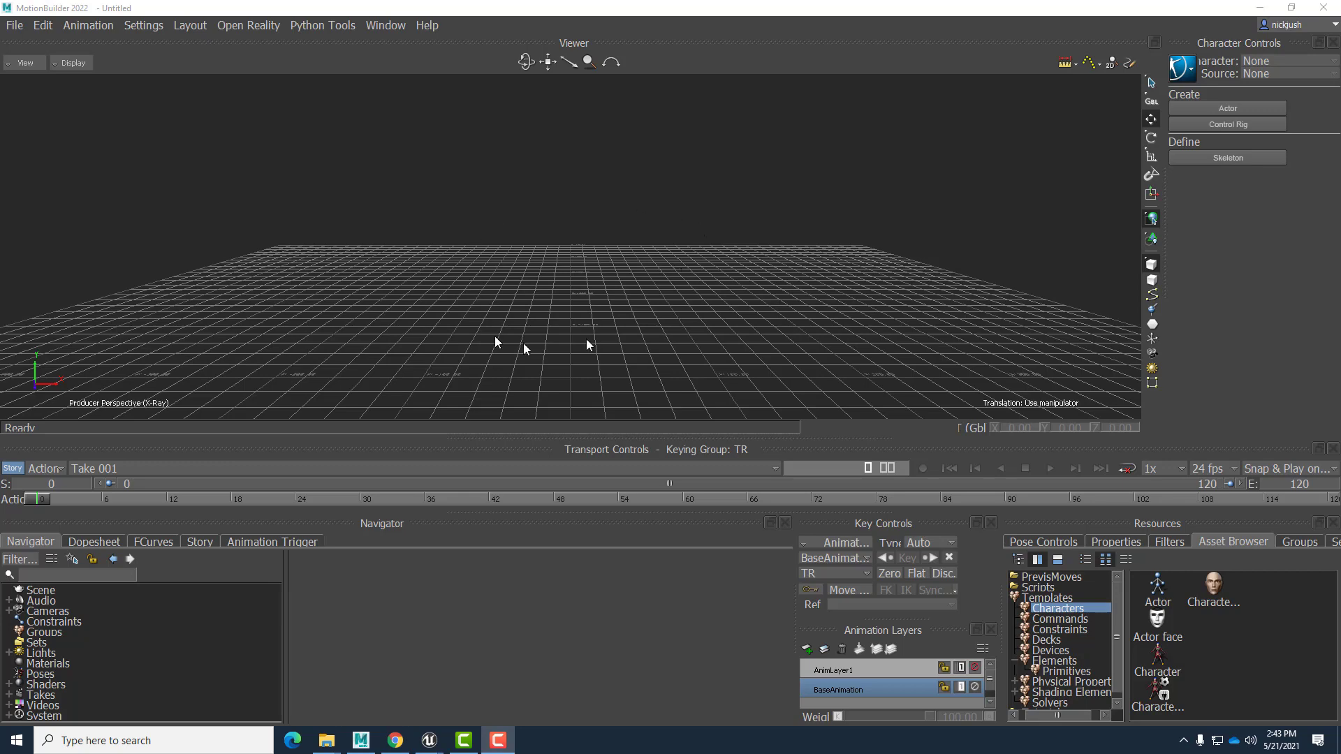
Step: Switch from the empty MotionBuilder scene to the Mixamo homepage in Chrome
{"action": "key", "text": "alt+Tab"}
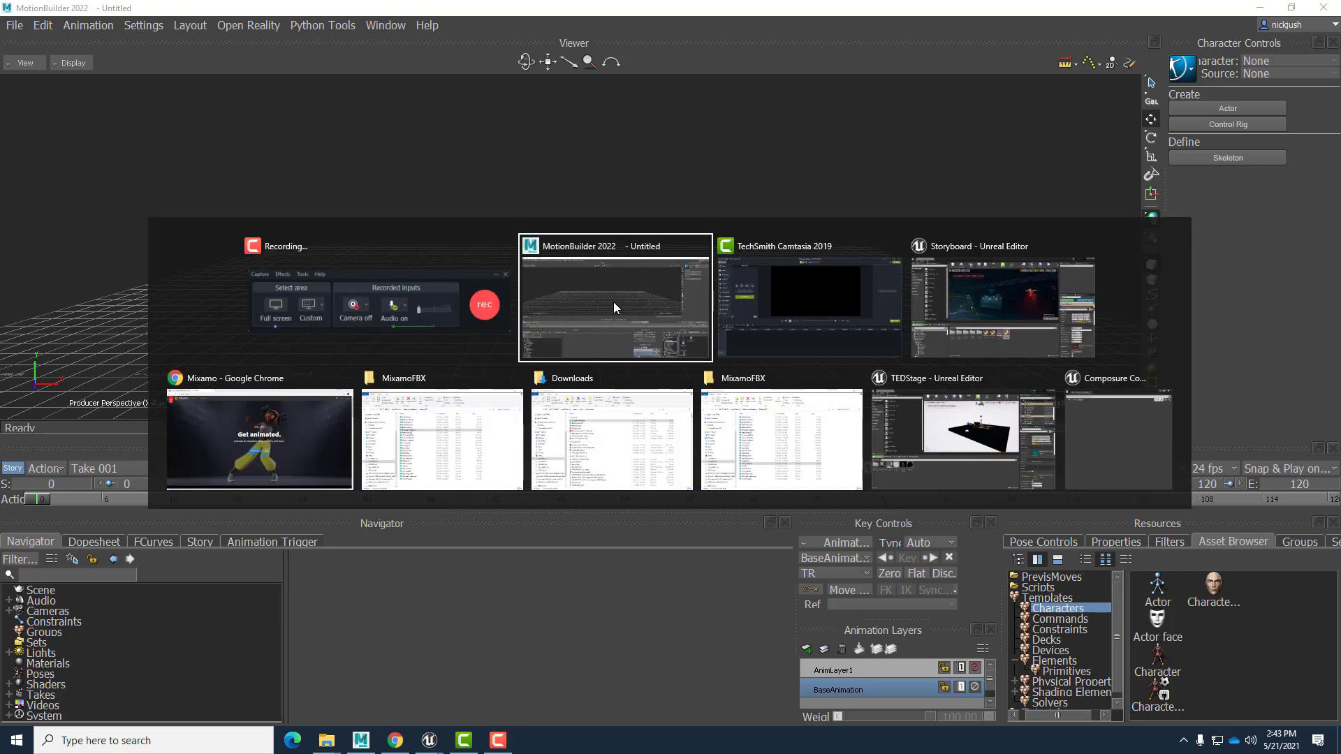
{"action": "left_click", "coordinate": [241, 455]}
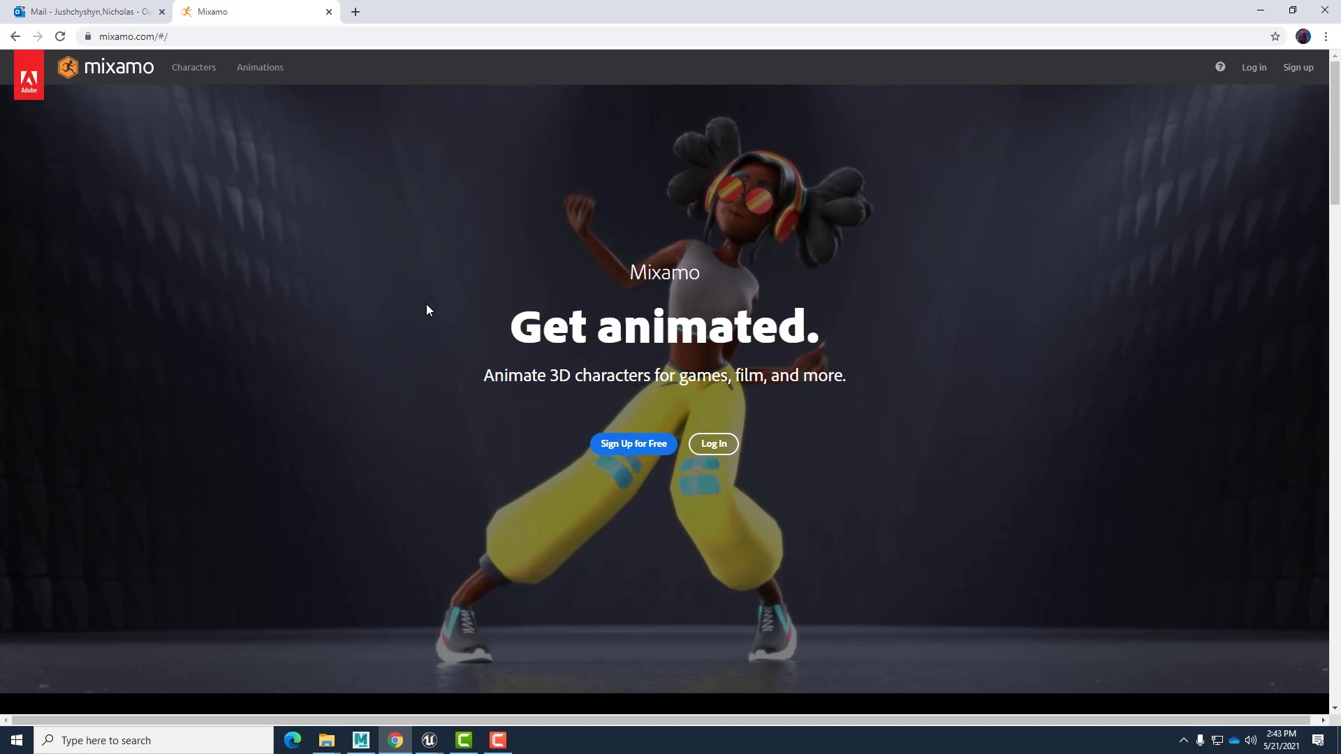
{"action": "key", "text": "alt+Tab"}
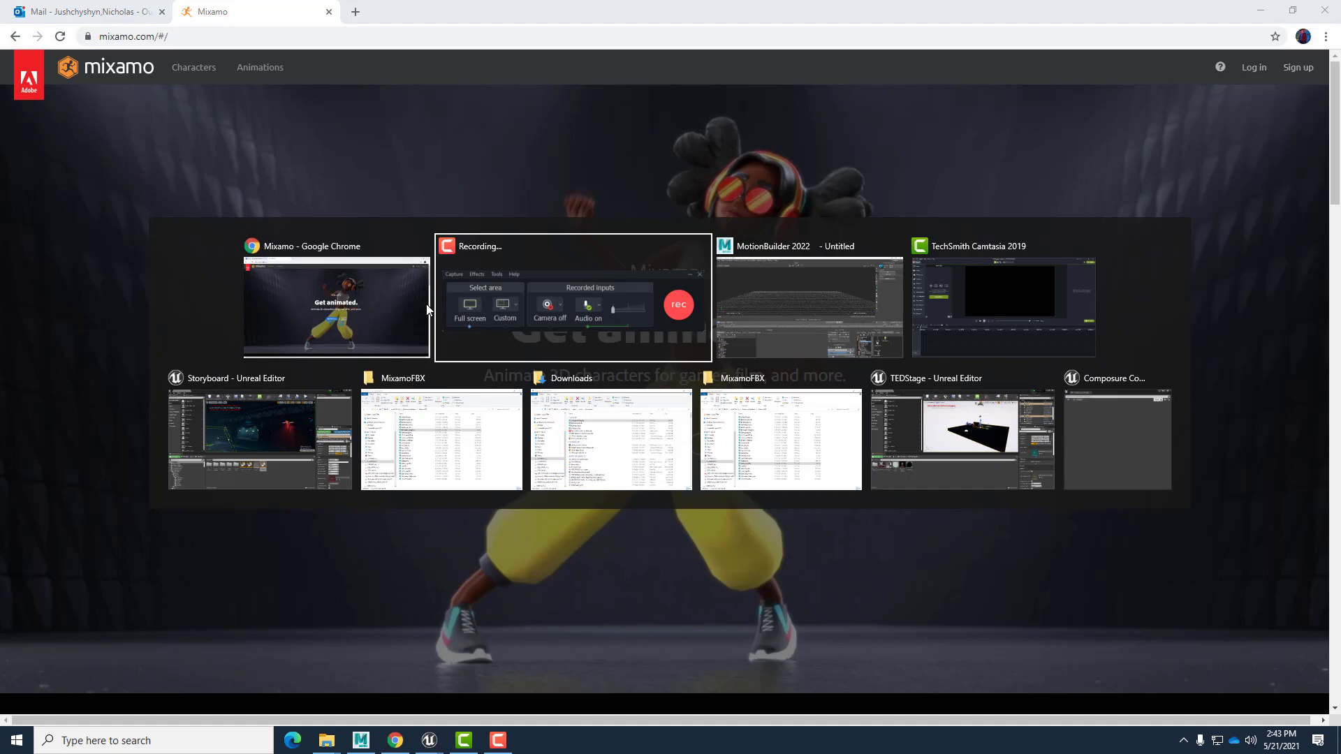
{"action": "left_click", "coordinate": [328, 419]}
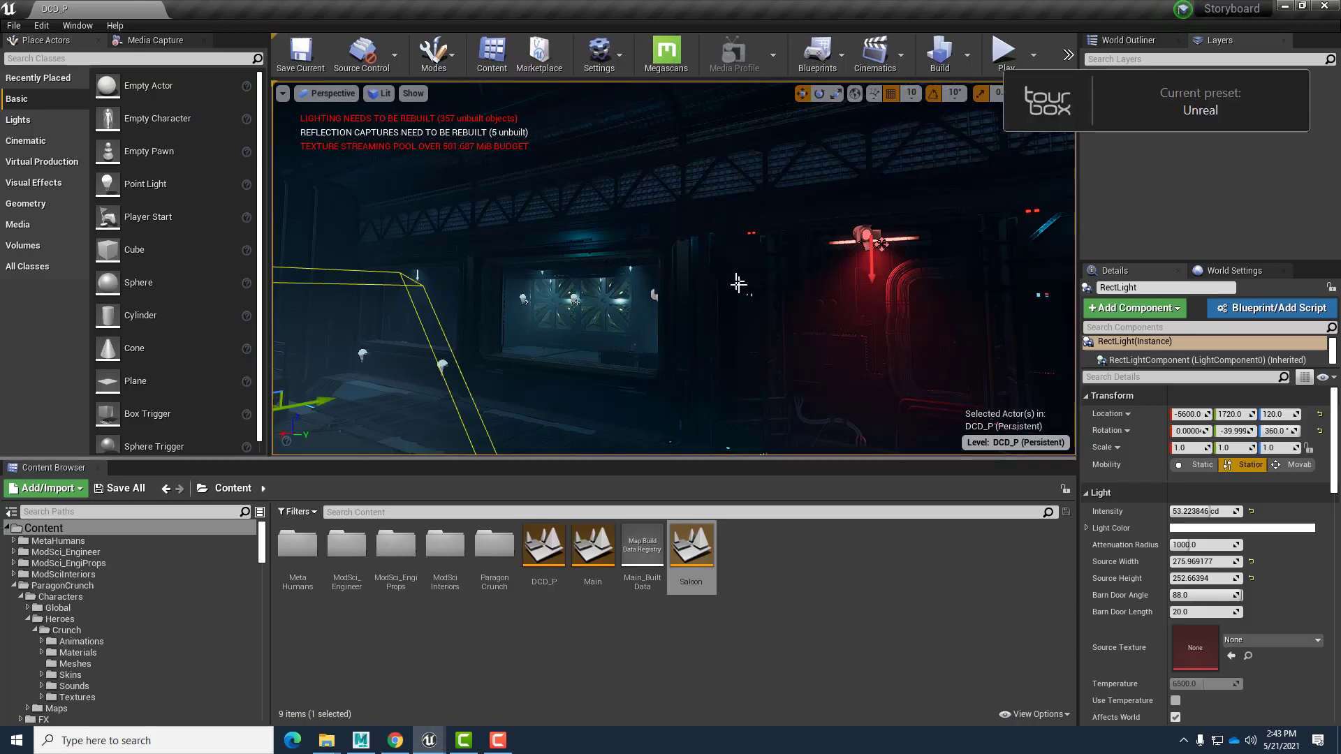
{"action": "right_click_drag", "start_coordinate": [734, 314], "coordinate": [773, 314]}
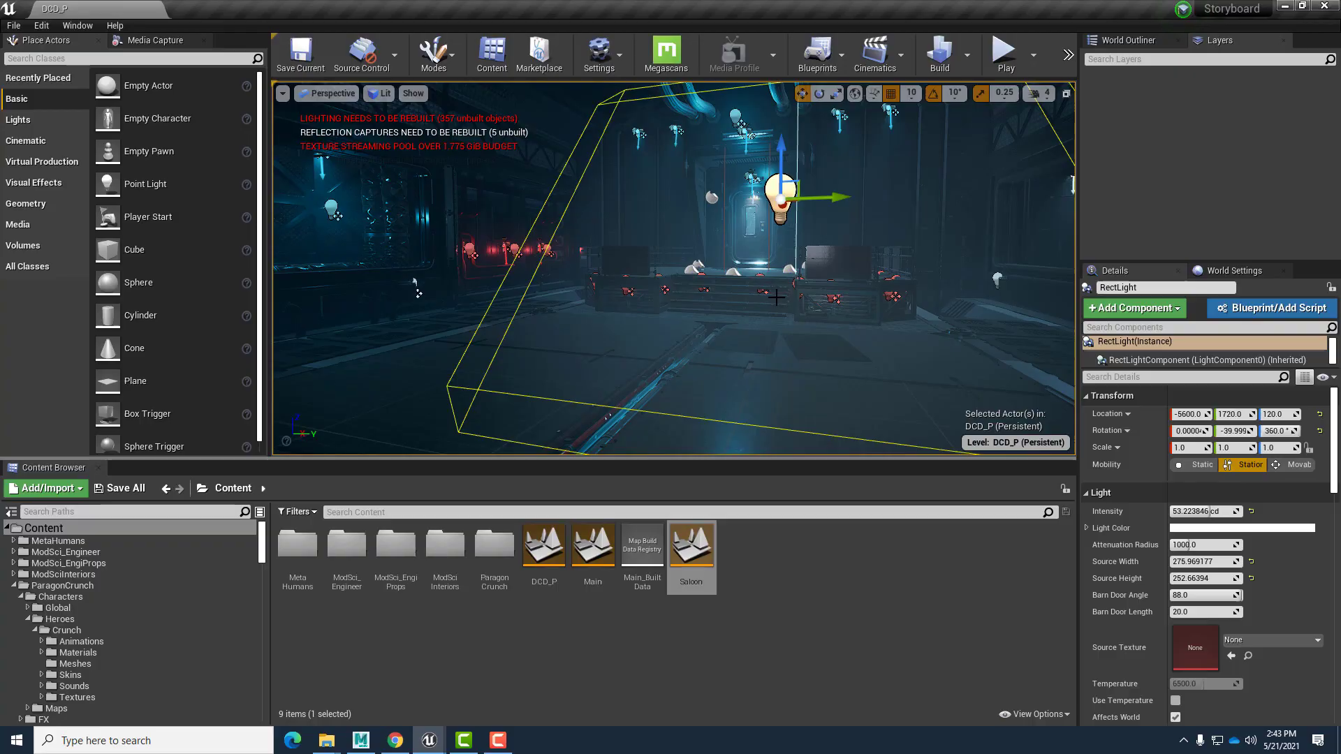
{"action": "key", "text": "alt+Tab"}
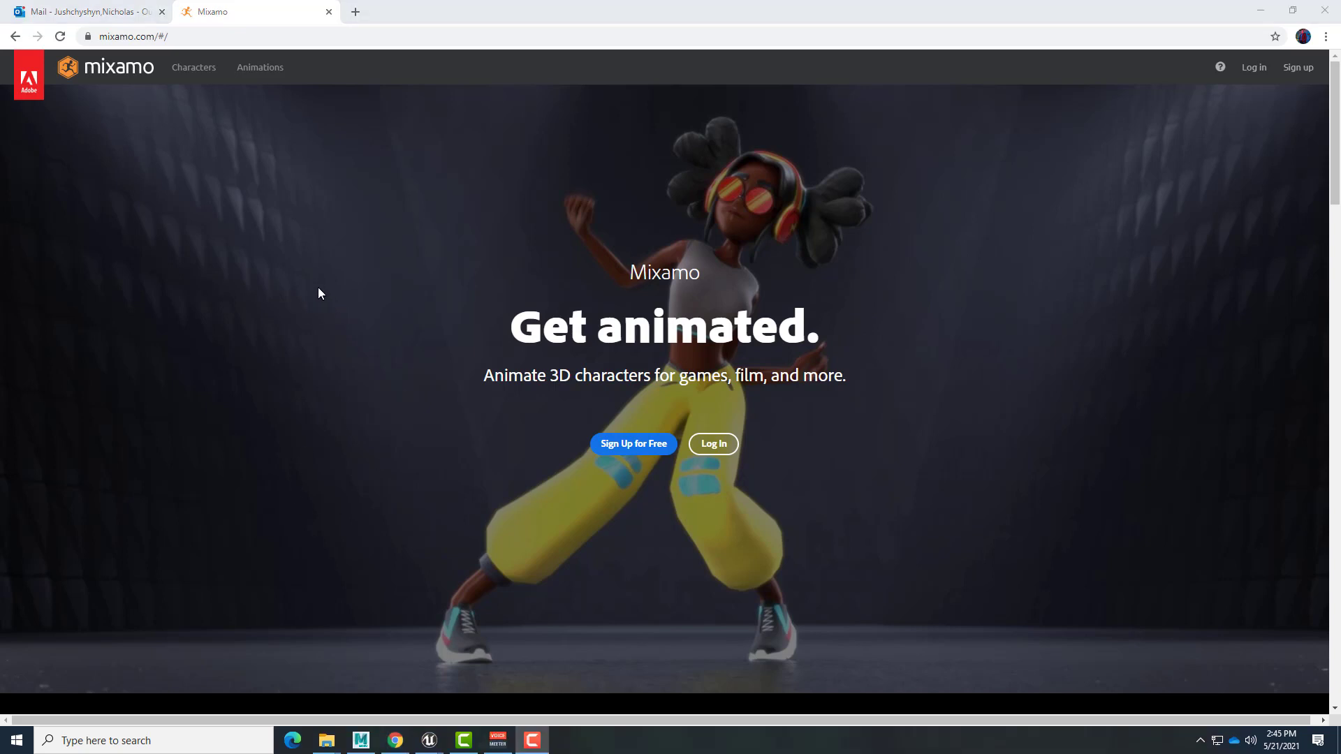
Step: Log in to Mixamo with the personal Adobe account and its saved password
{"action": "left_click", "coordinate": [719, 445]}
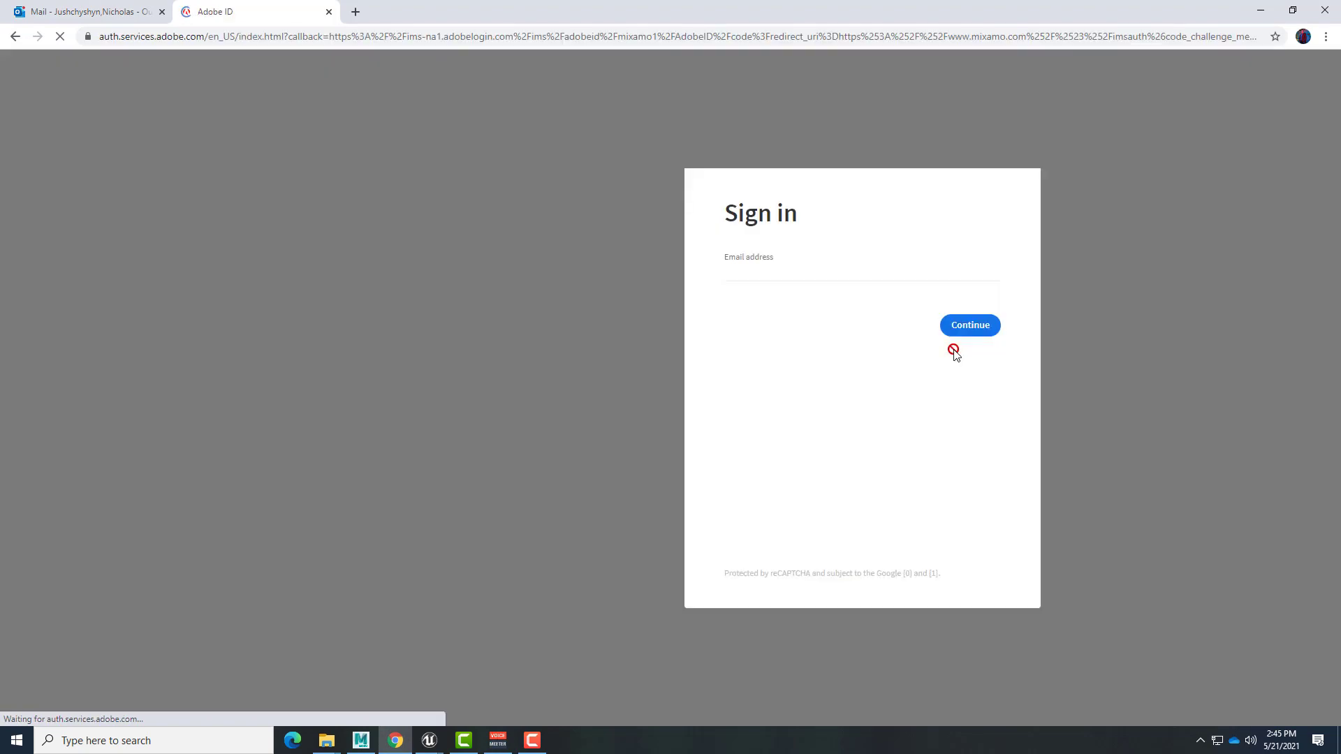
{"action": "left_click", "coordinate": [953, 330]}
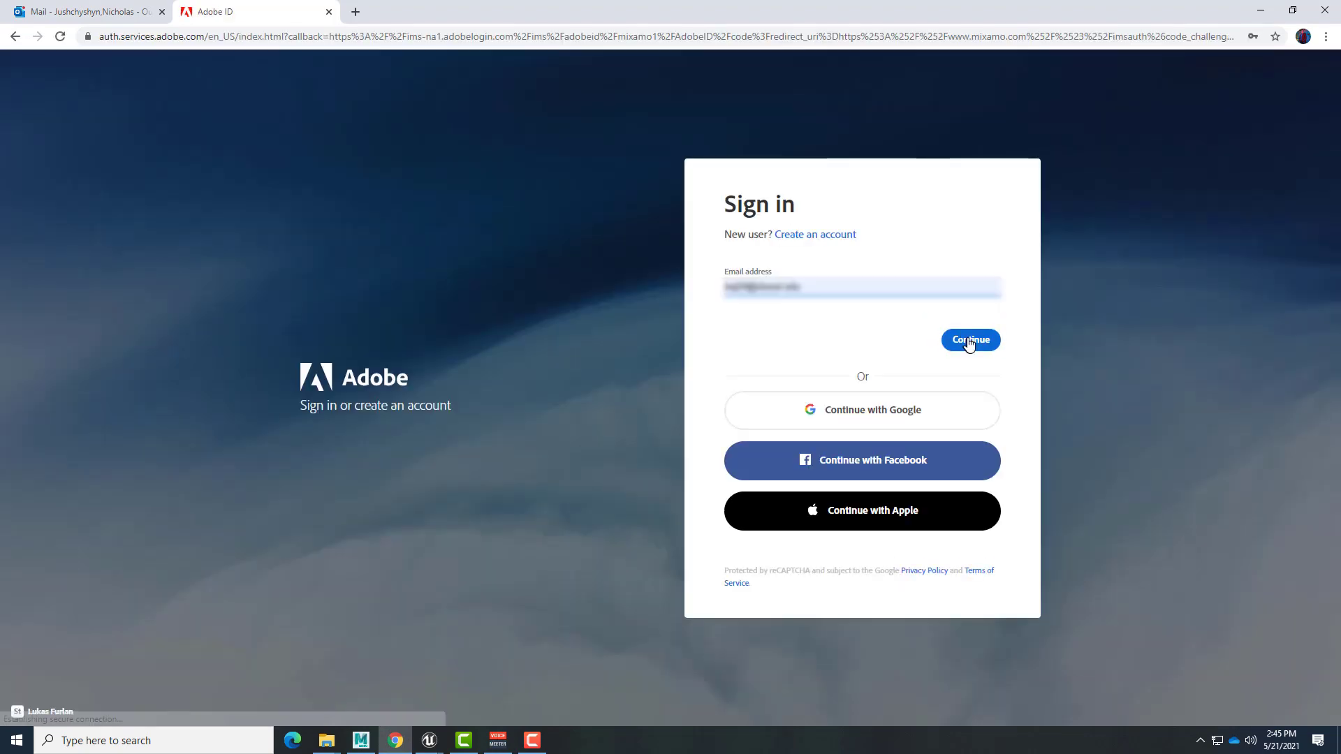
{"action": "left_click", "coordinate": [946, 337]}
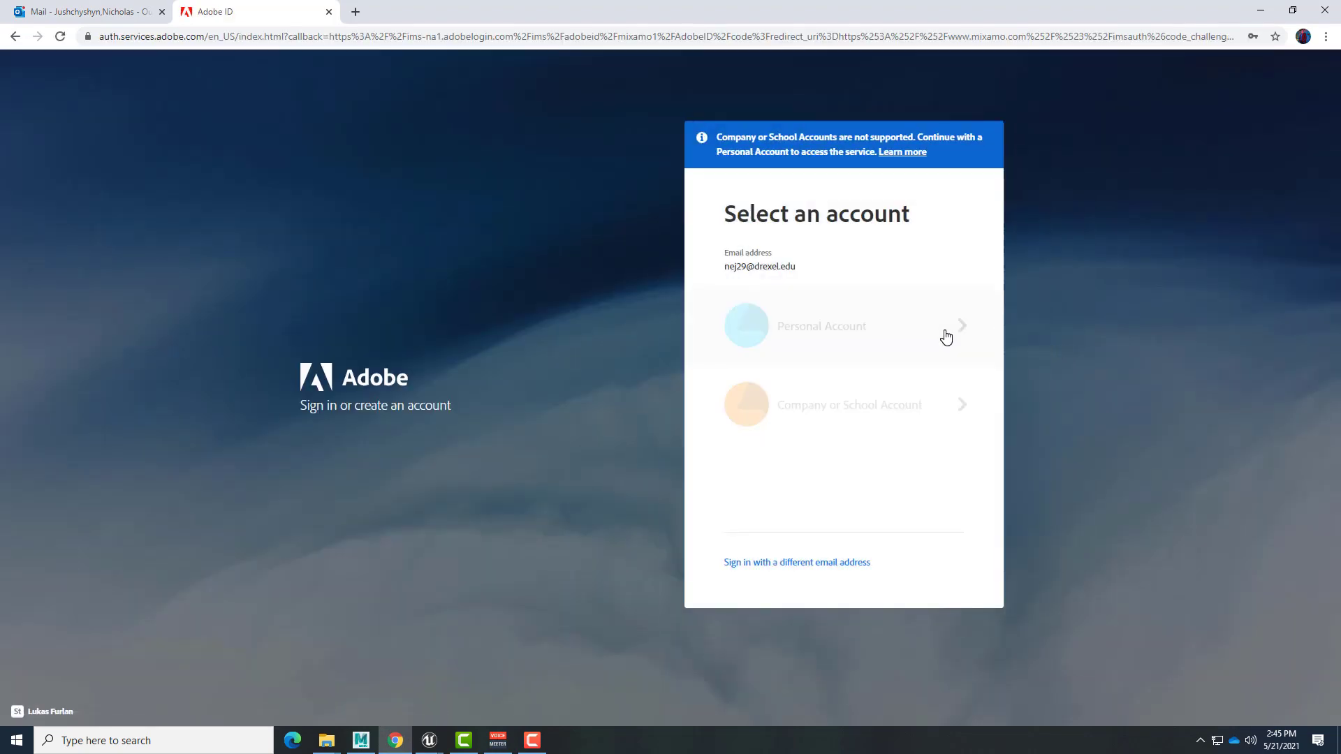
{"action": "left_click", "coordinate": [959, 398]}
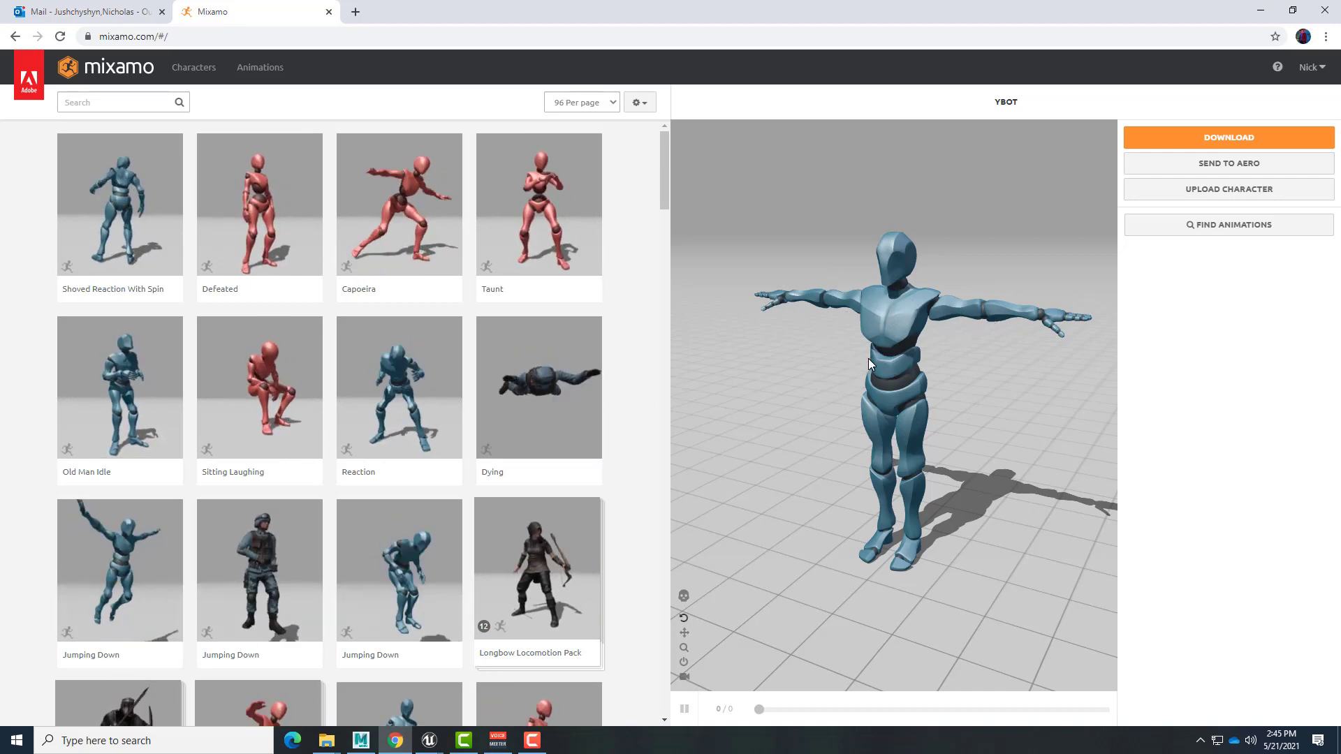
Step: Show the Characters library and review Y Bot's FBX Binary T-pose download settings, then cancel
{"action": "left_click", "coordinate": [180, 69]}
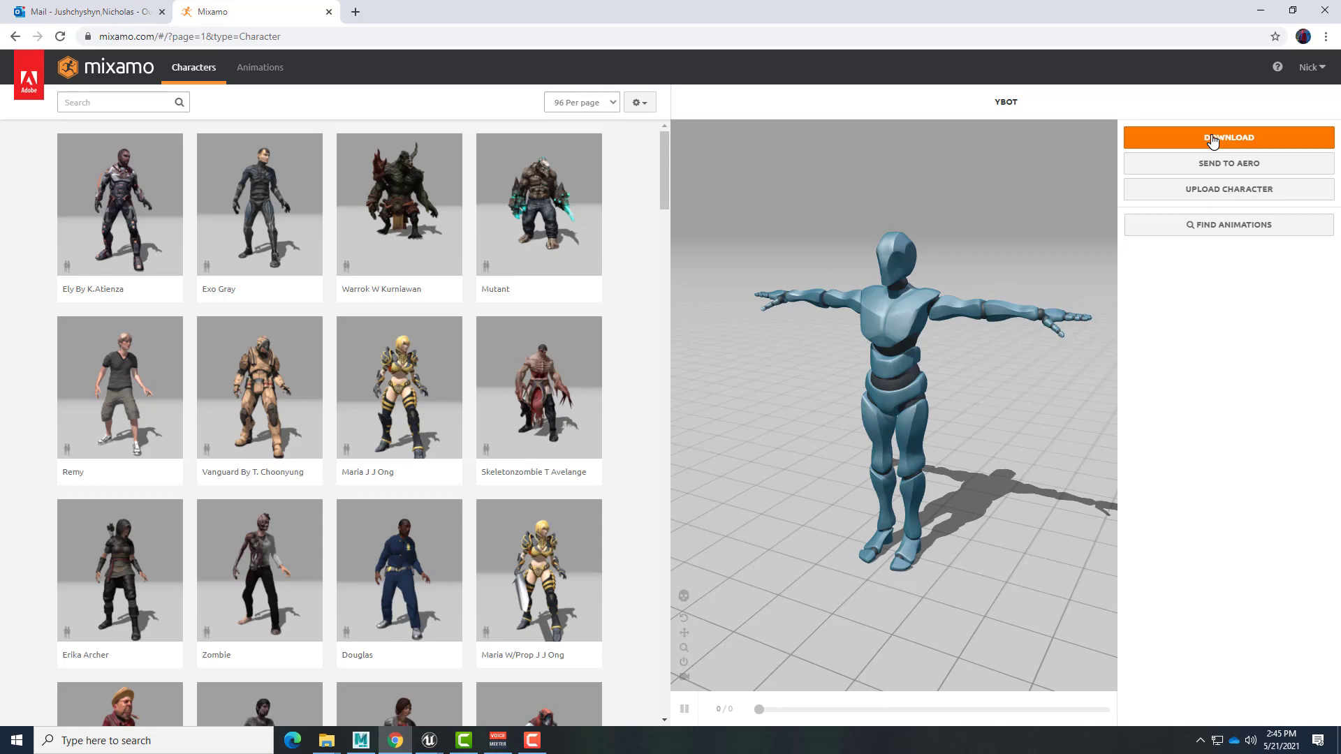
{"action": "left_click", "coordinate": [1211, 142]}
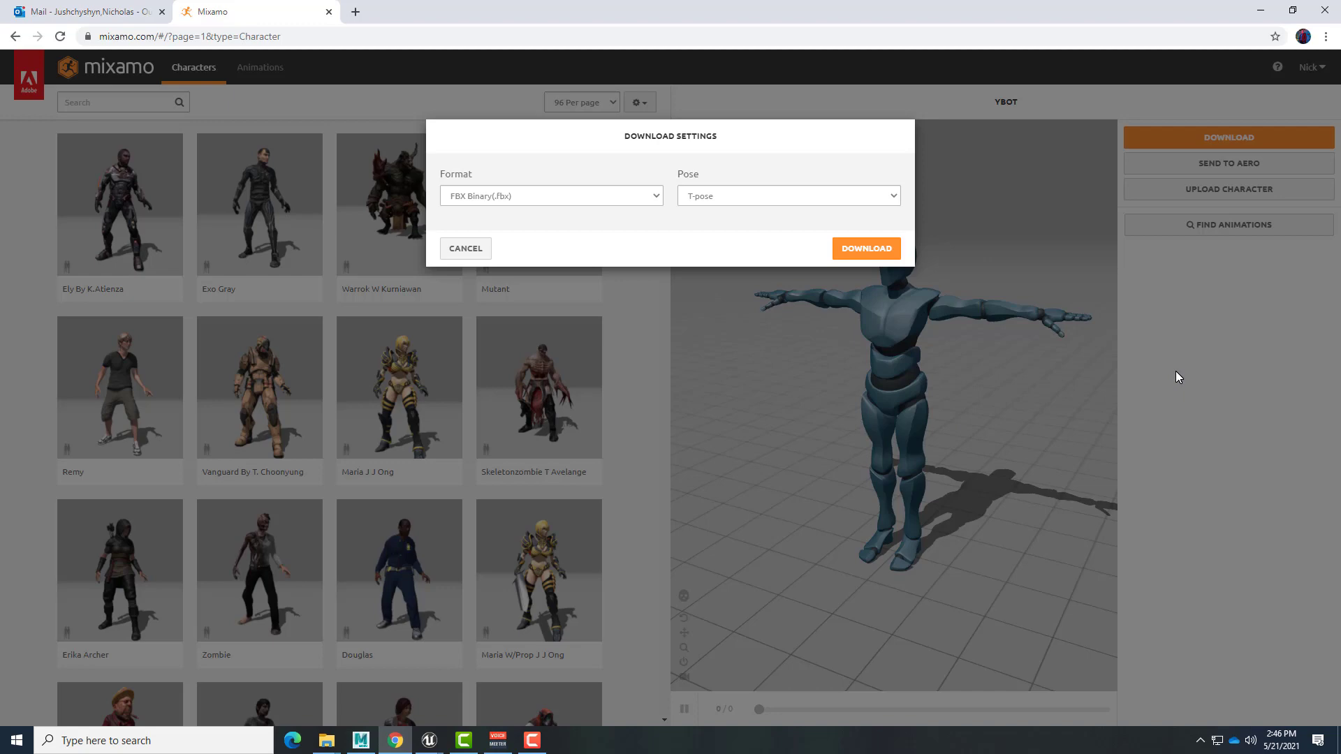
{"action": "left_click", "coordinate": [465, 248]}
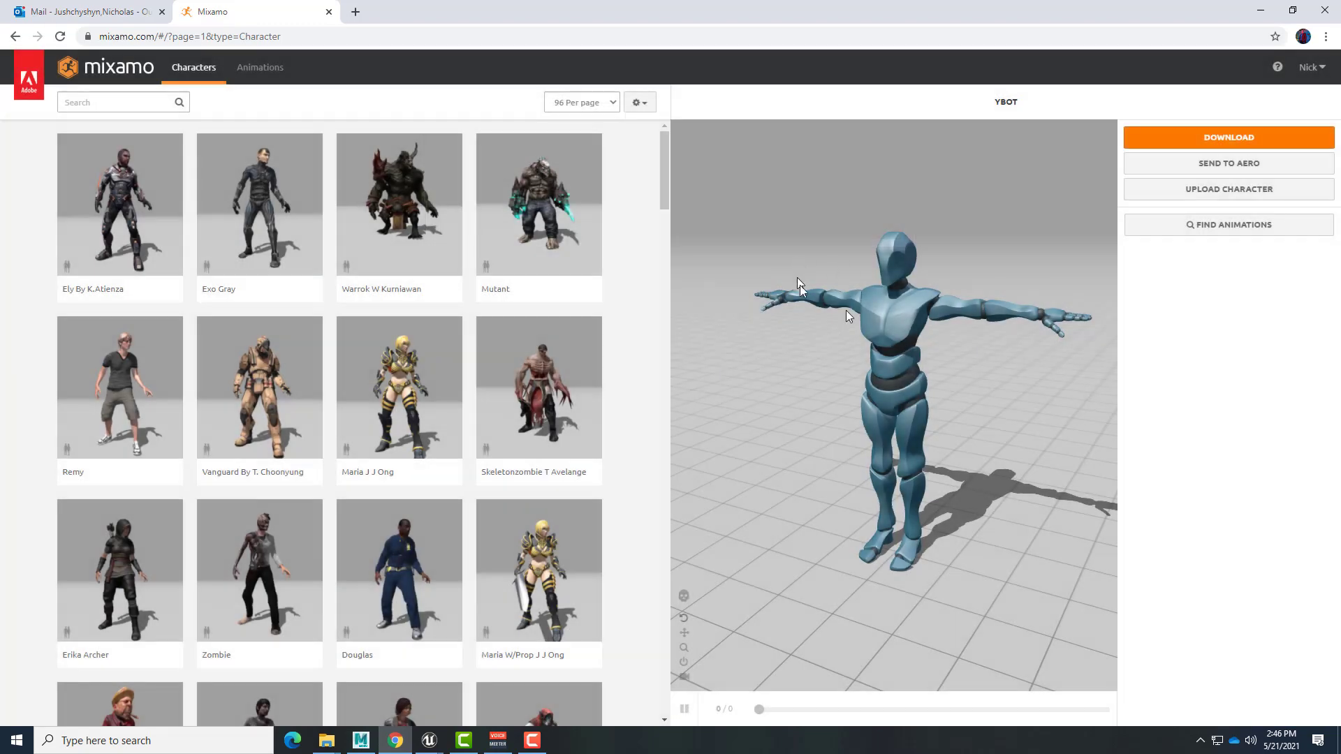
Step: Back in MotionBuilder, choose ybot-TPose.fbx from the MixamoFBX folder to open
{"action": "key", "text": "alt+Tab"}
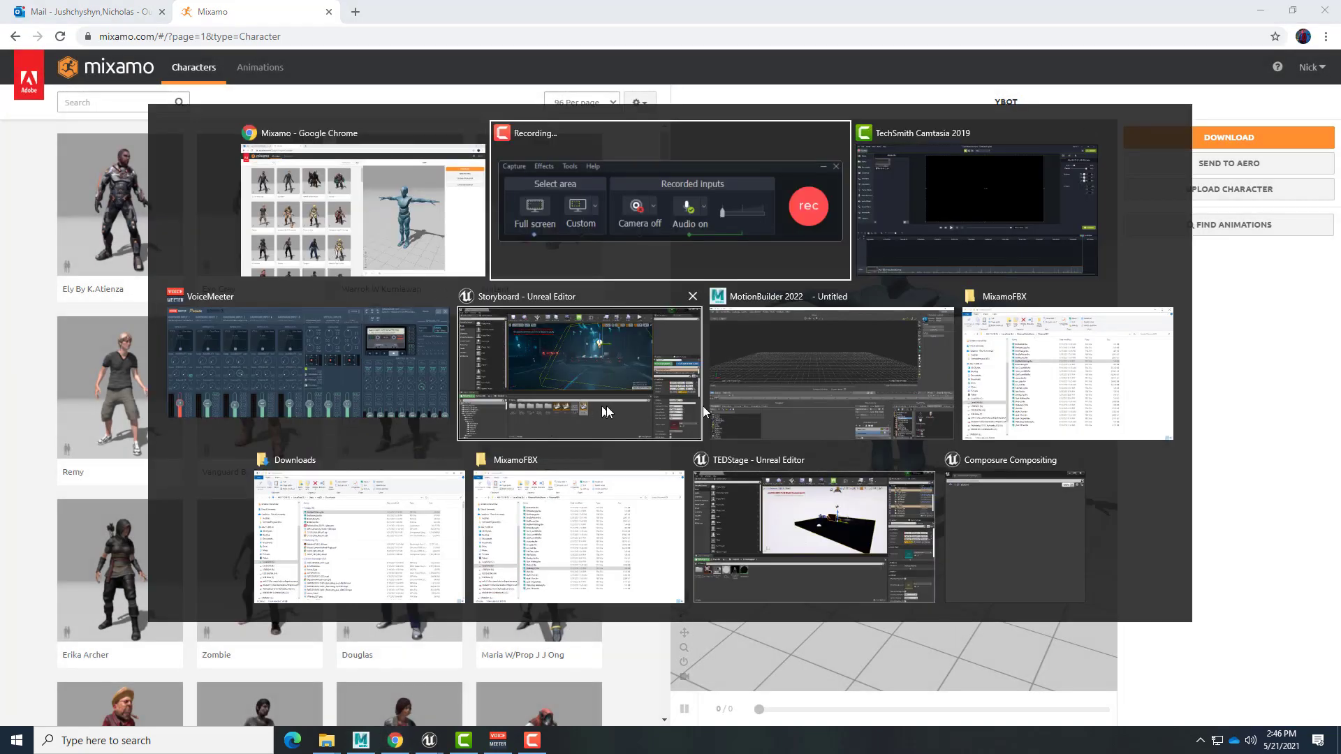
{"action": "left_click", "coordinate": [819, 351]}
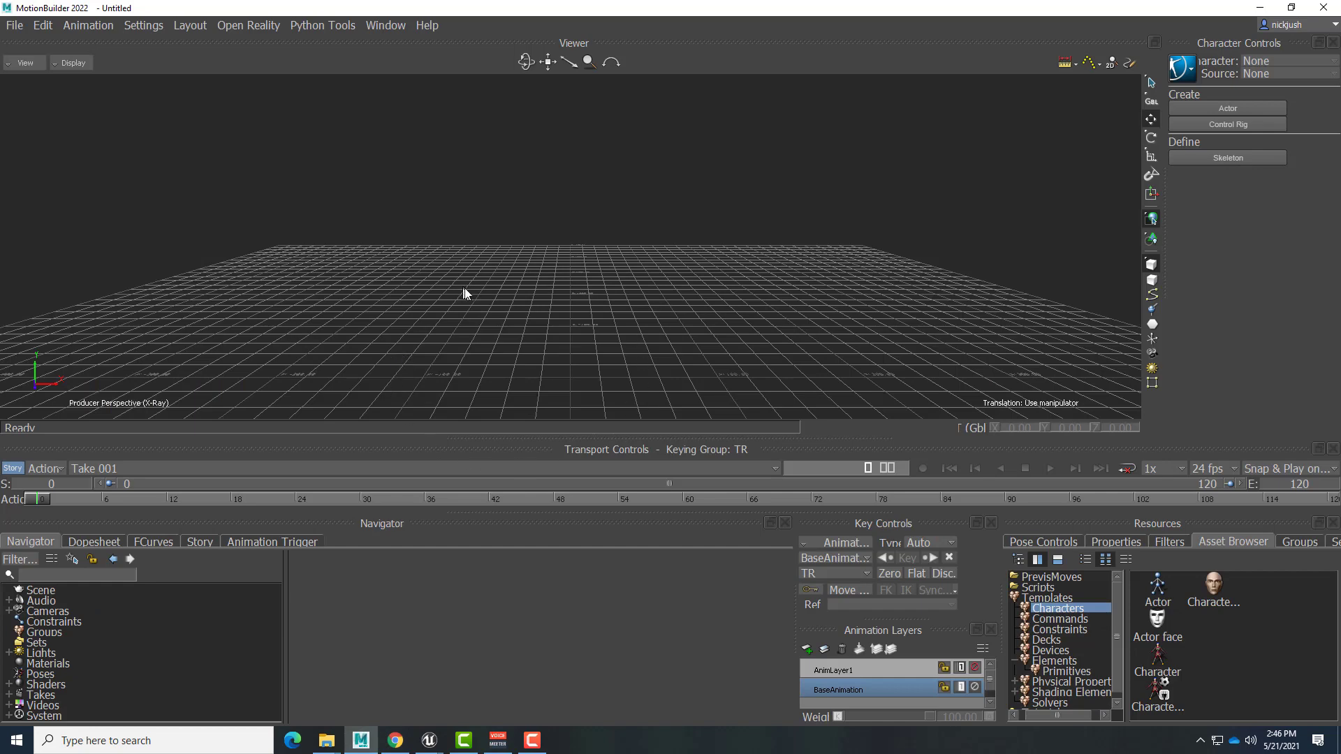
{"action": "left_click", "coordinate": [16, 25]}
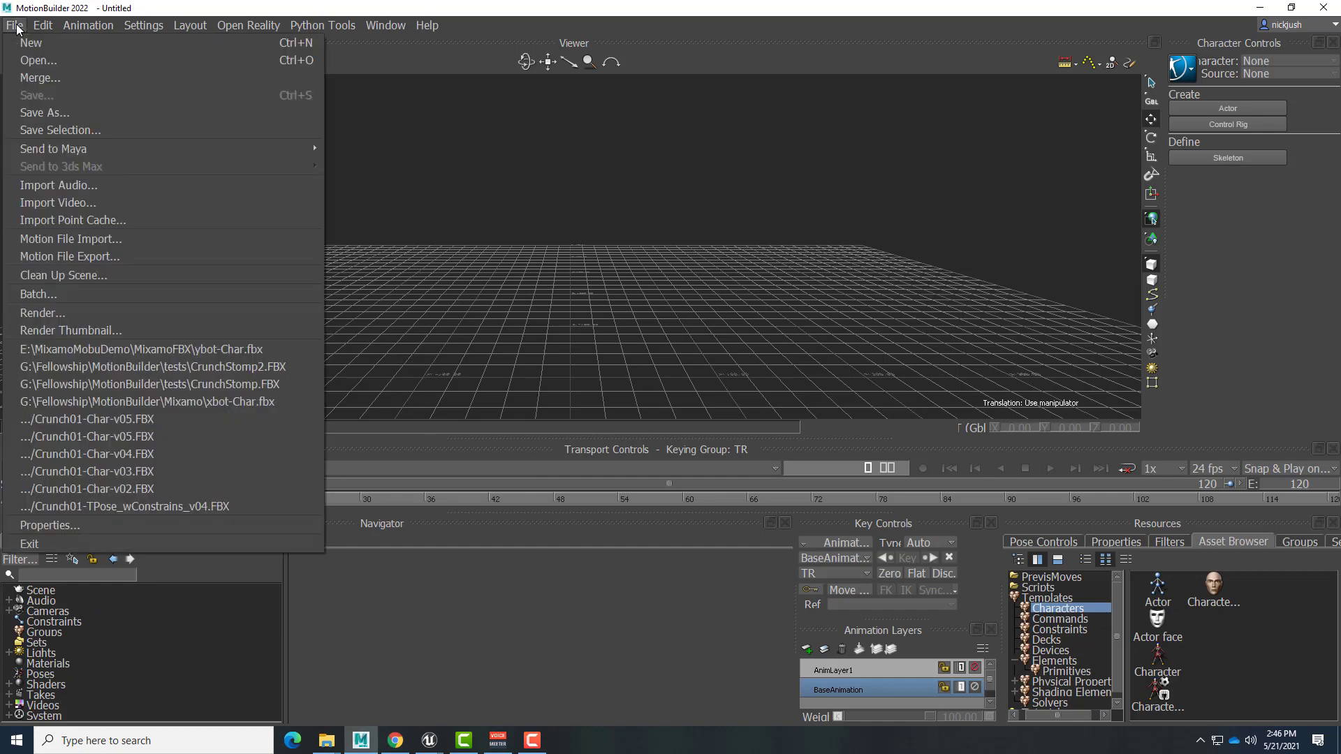
{"action": "left_click", "coordinate": [28, 60]}
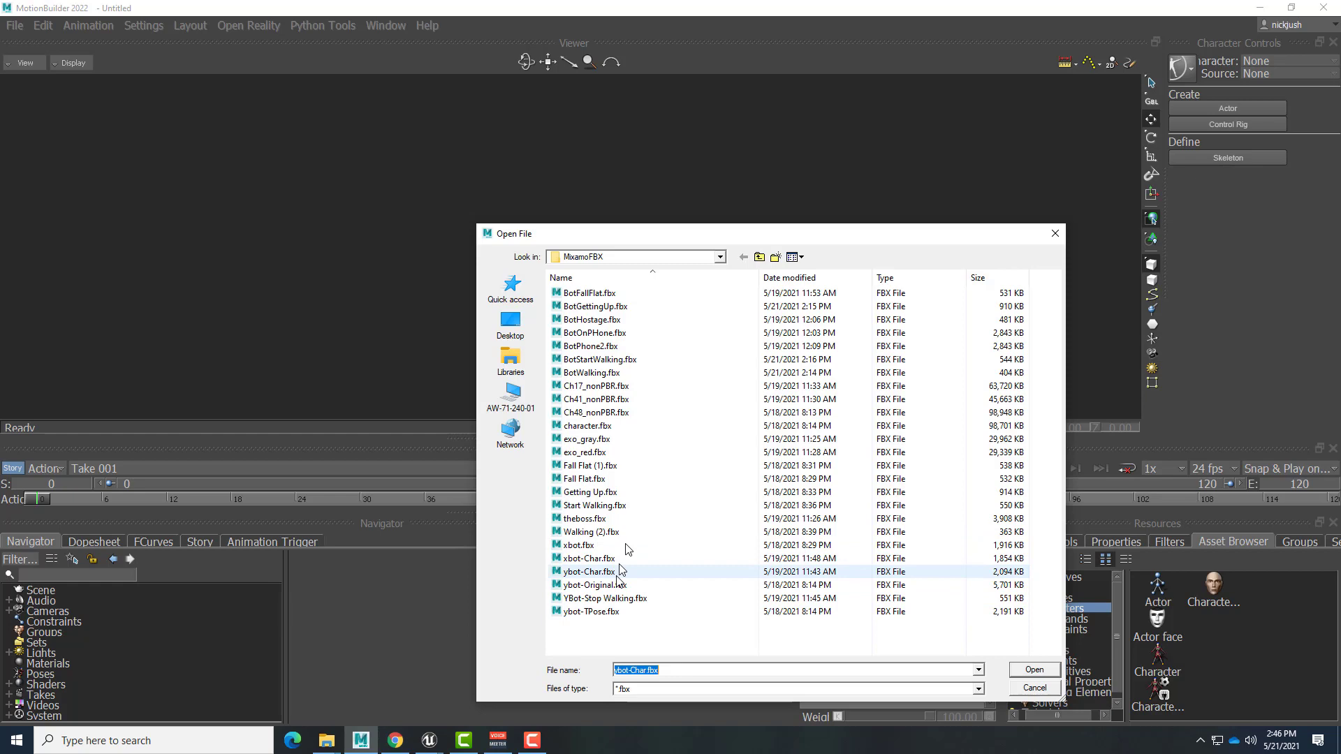
{"action": "left_click", "coordinate": [579, 613]}
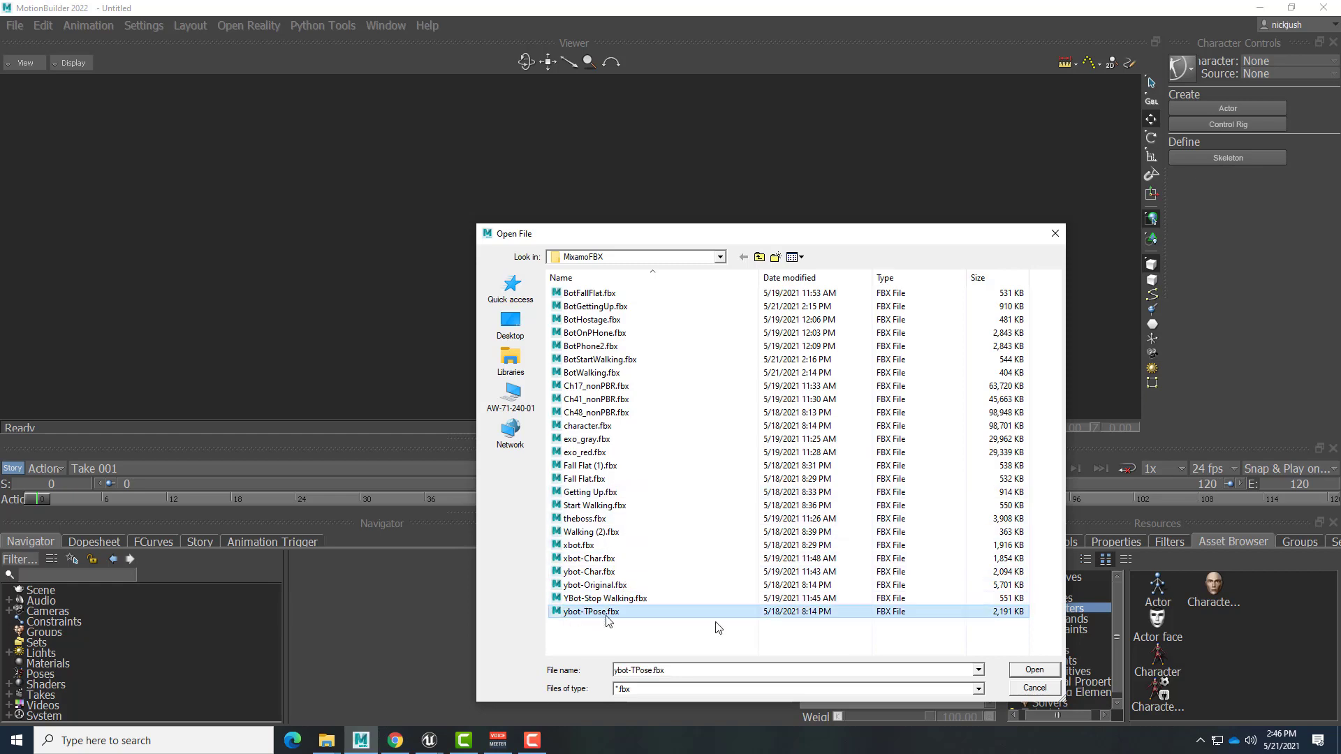
{"action": "left_click", "coordinate": [1016, 672]}
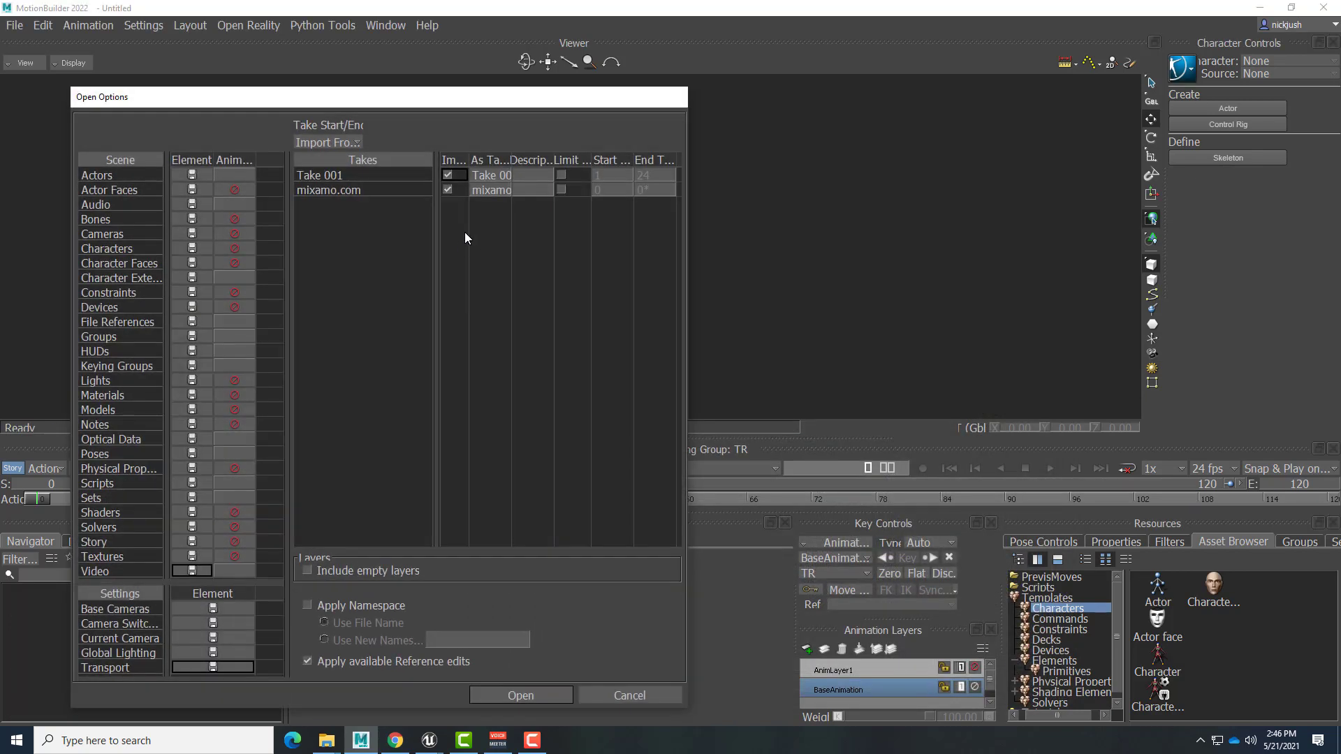
Step: Open it discarding all animation, with Take 001 and the mixamo.com take excluded
{"action": "left_click", "coordinate": [235, 165]}
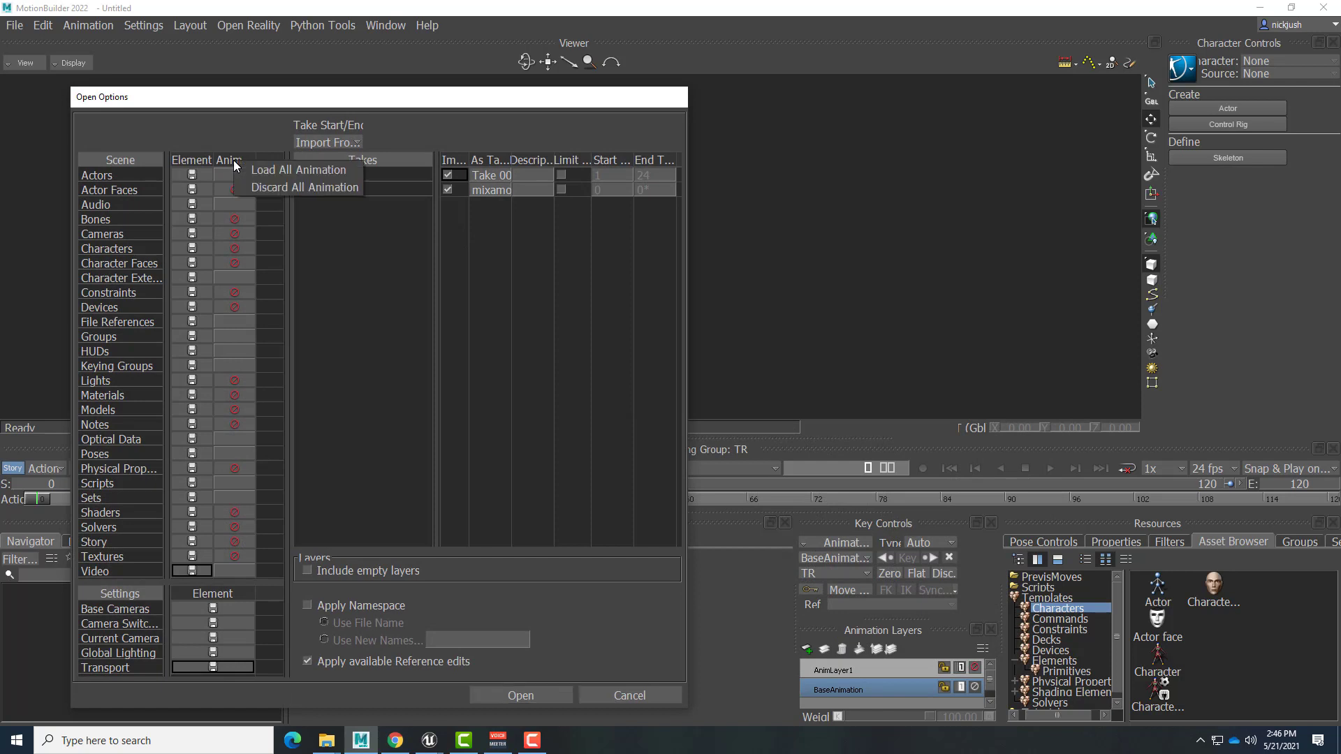
{"action": "left_click", "coordinate": [267, 187]}
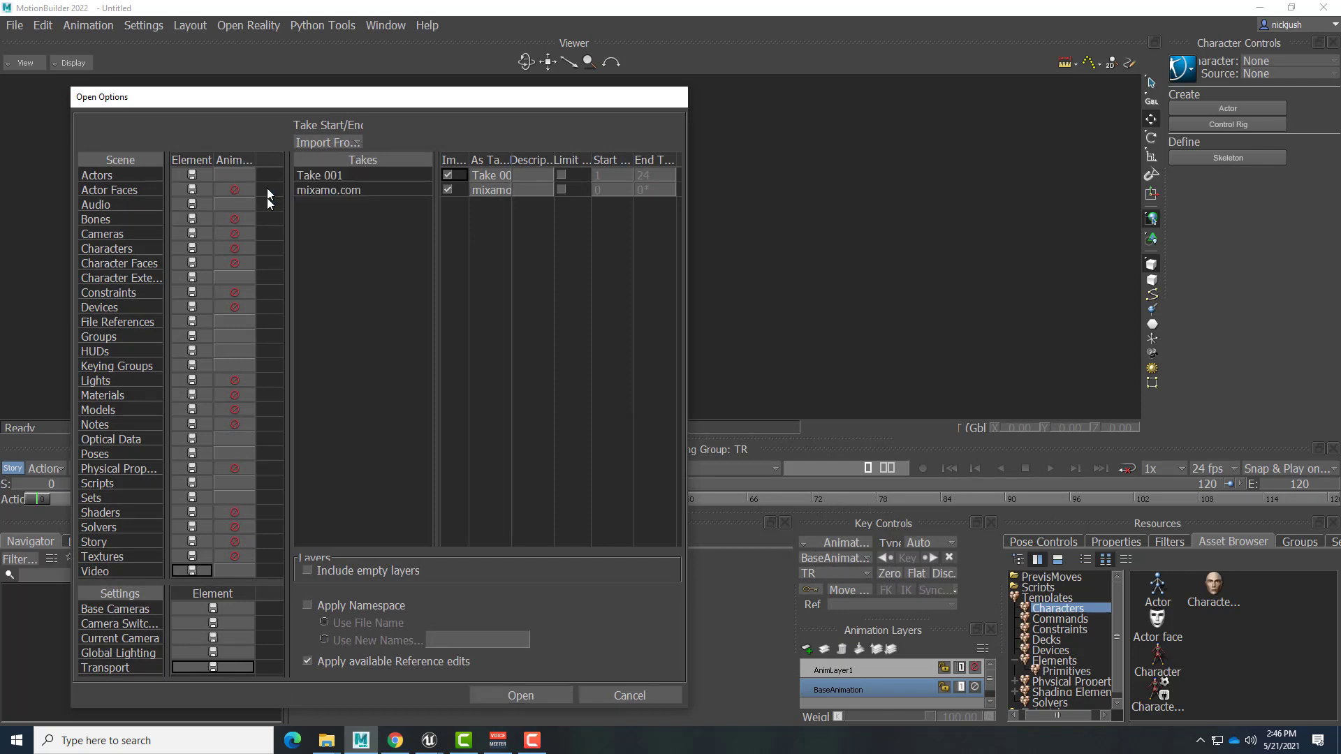
{"action": "left_click", "coordinate": [448, 176]}
{"action": "left_click", "coordinate": [448, 189]}
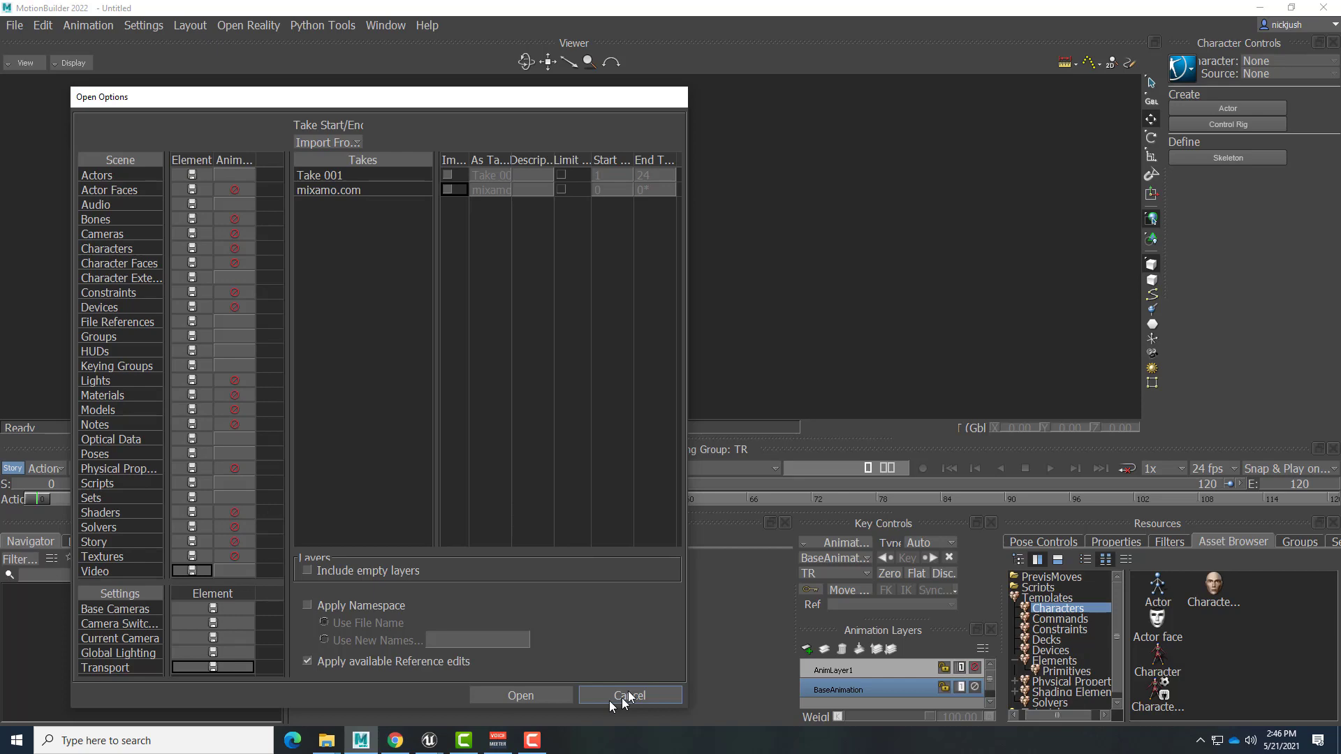
{"action": "left_click", "coordinate": [521, 695]}
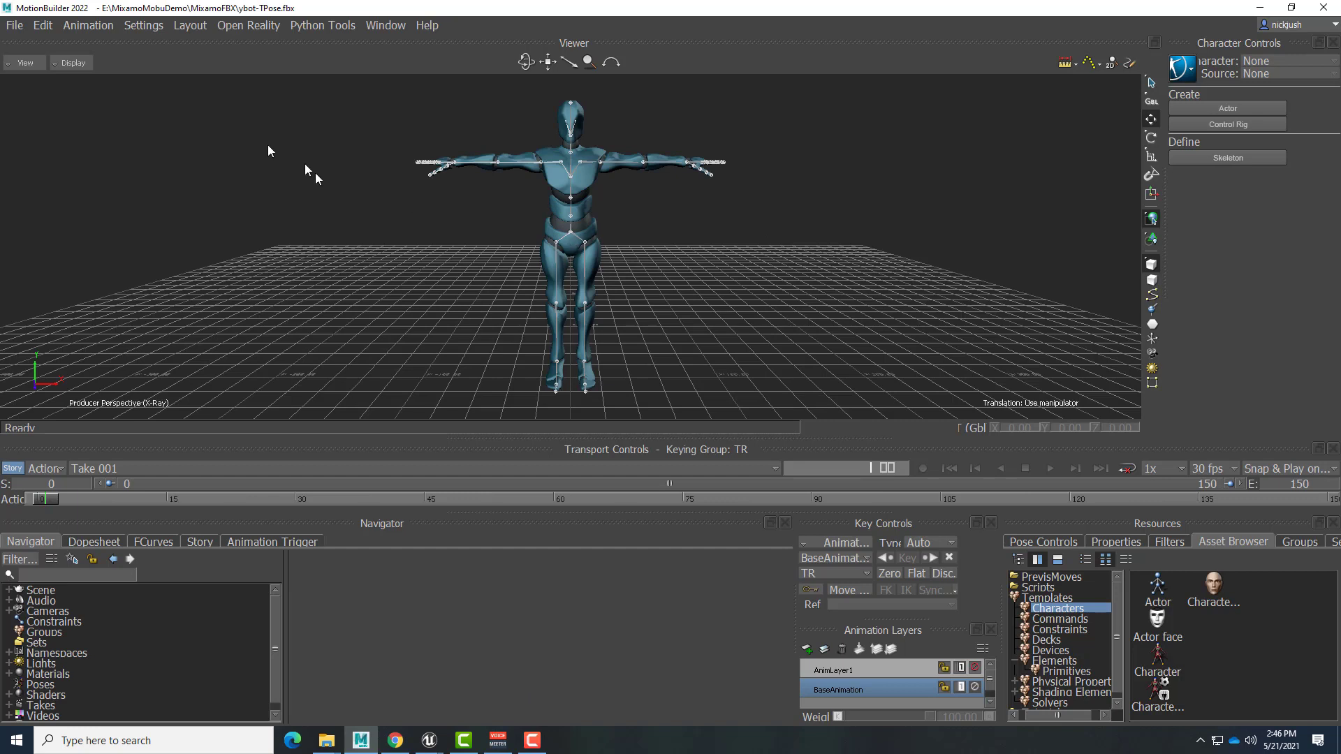
Step: Compare Normal, Models Only and X-Ray display modes, ending in Normal shading
{"action": "left_click", "coordinate": [73, 63]}
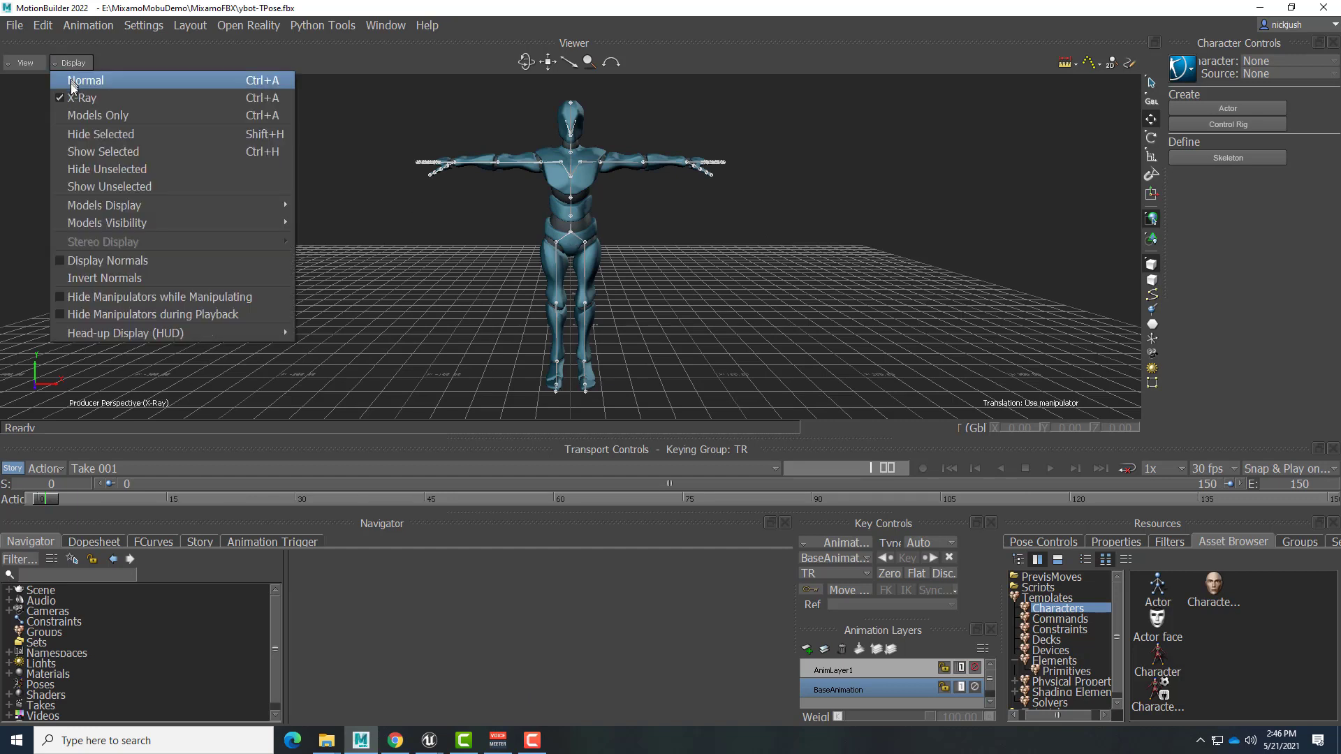
{"action": "left_click", "coordinate": [79, 81]}
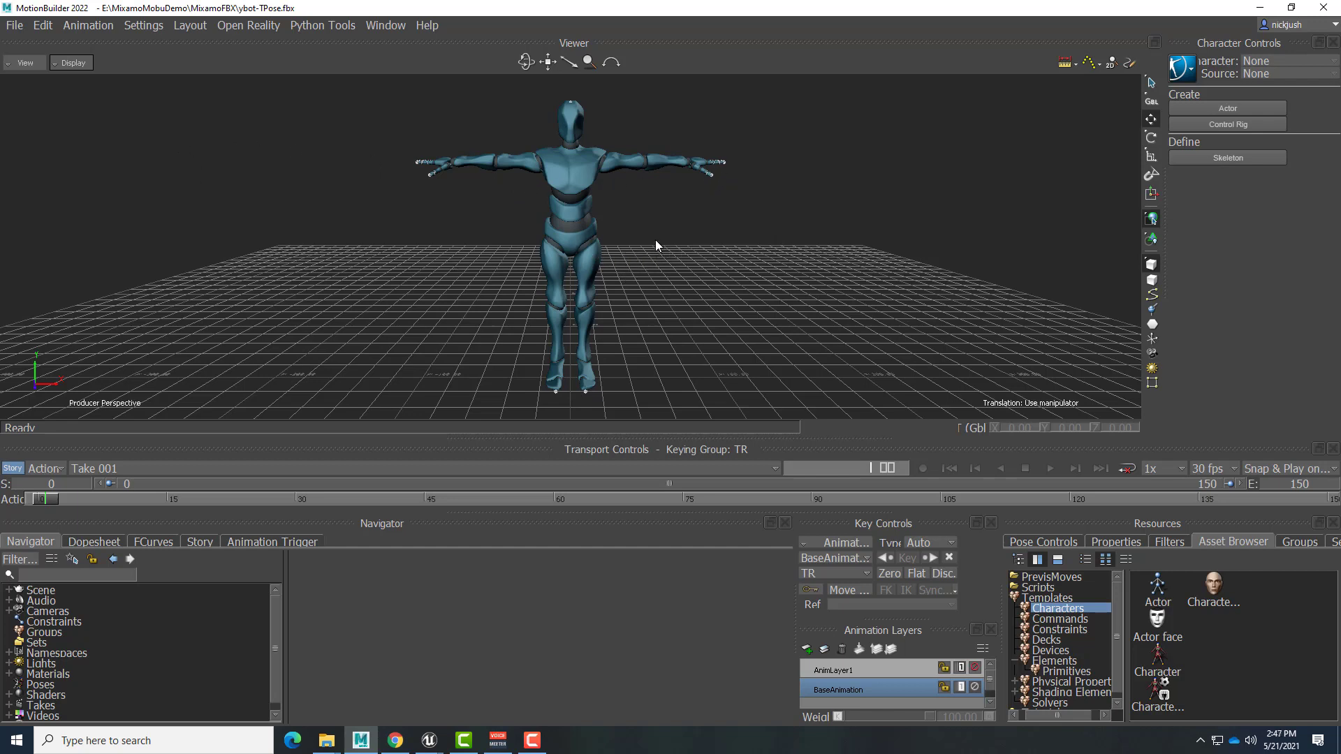
{"action": "key", "text": "ctrl+a"}
{"action": "left_click", "coordinate": [70, 64]}
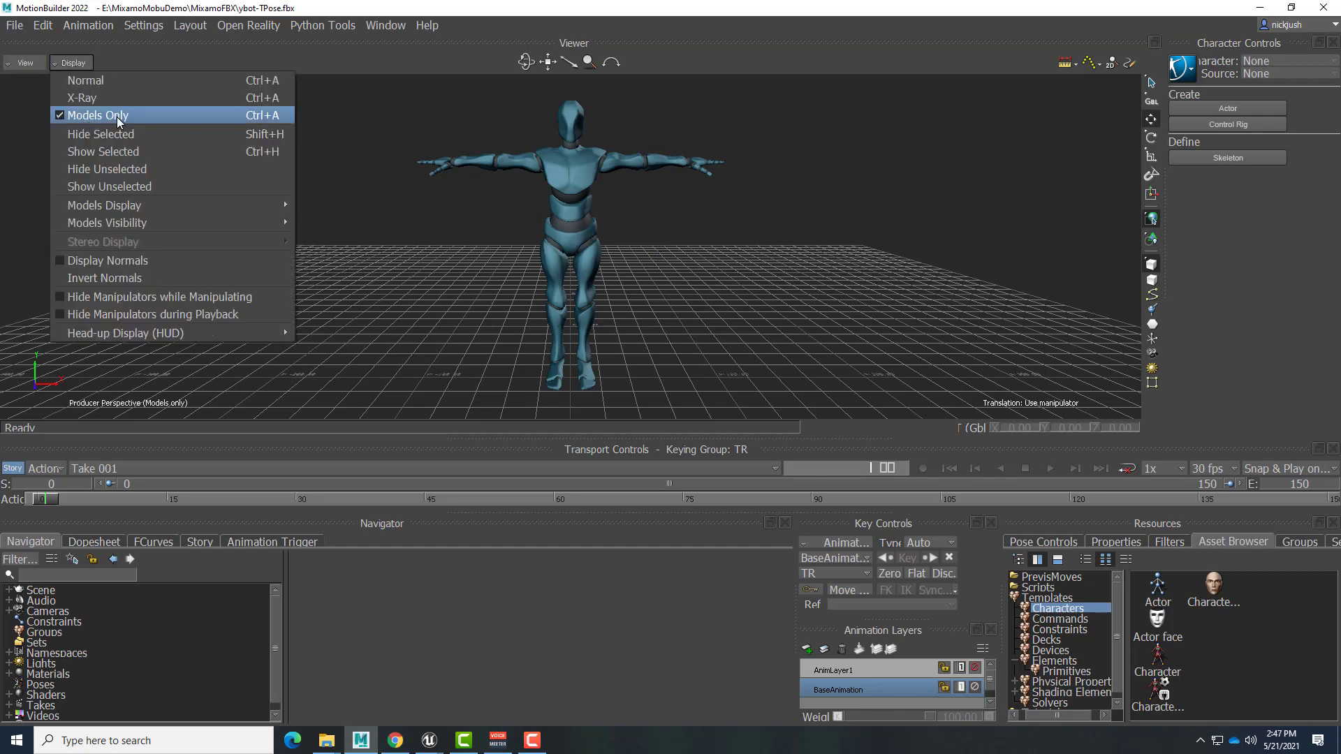
{"action": "left_click", "coordinate": [652, 218]}
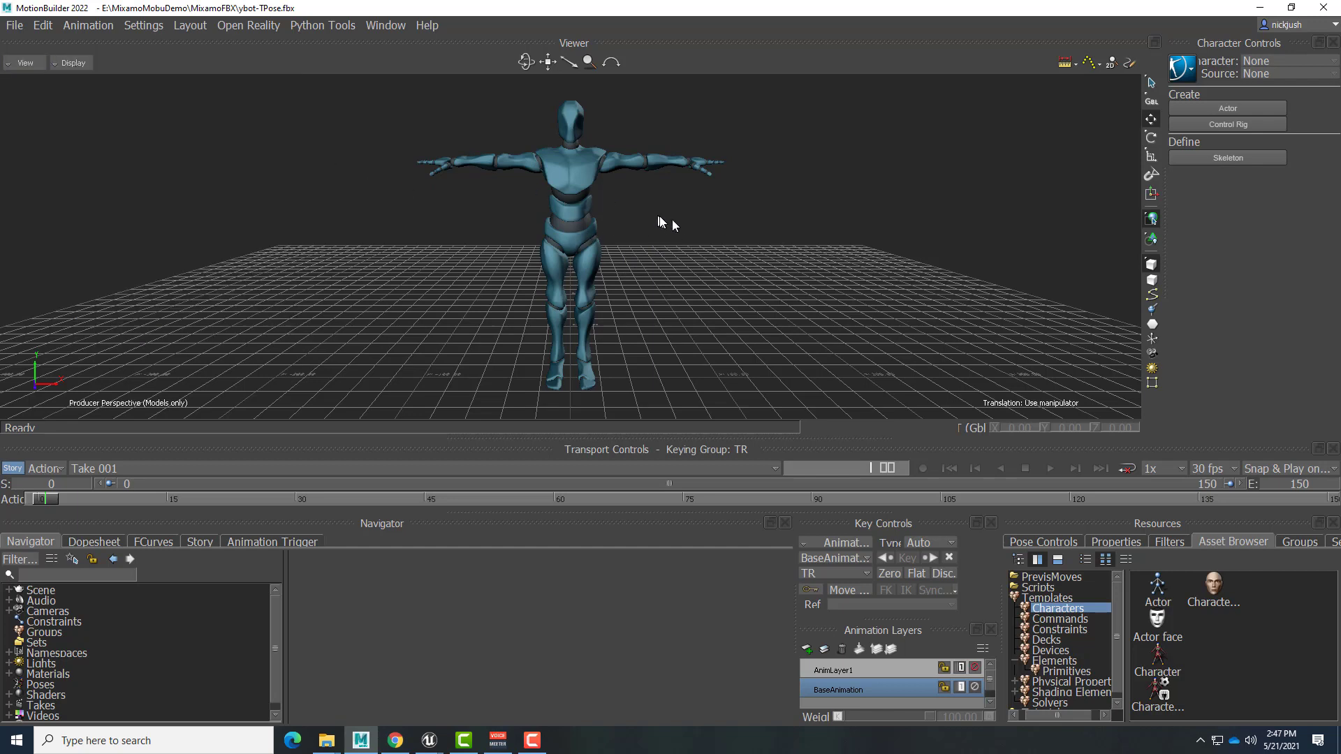
{"action": "key", "text": "ctrl+a"}
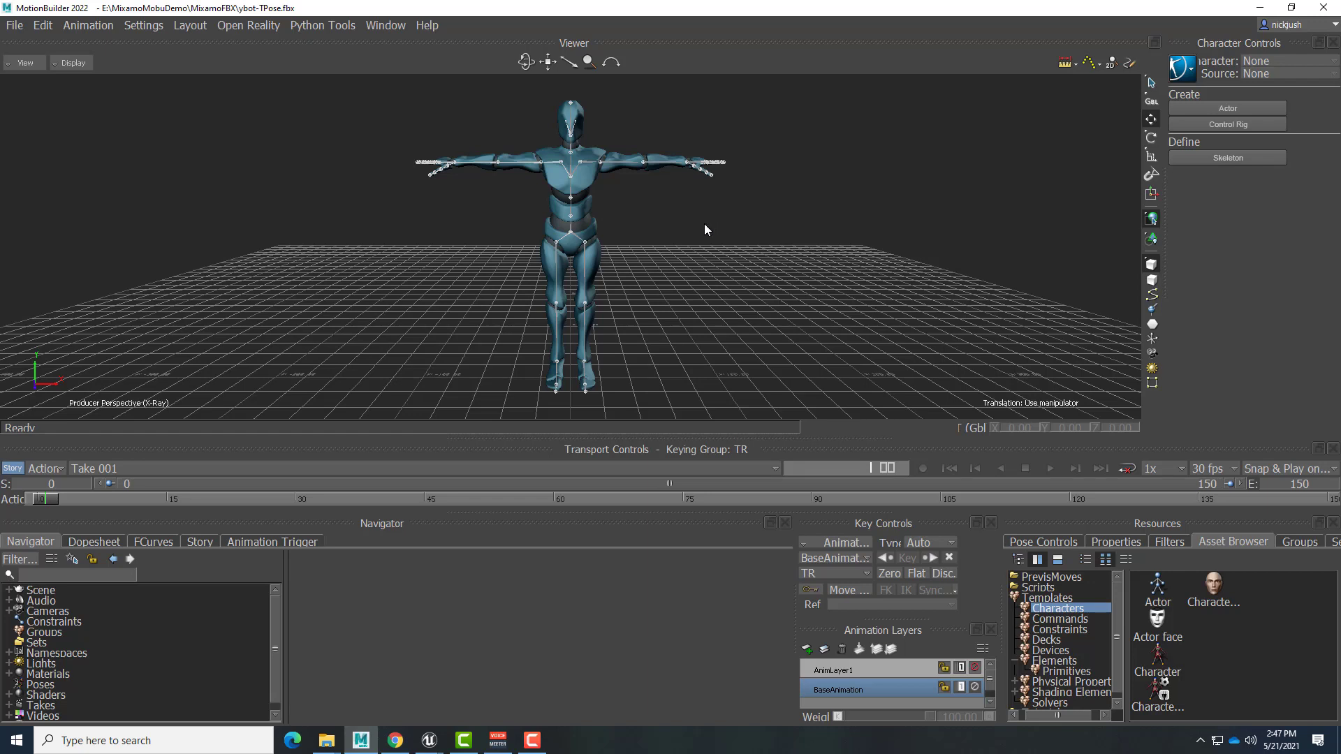
{"action": "key", "text": "ctrl+a"}
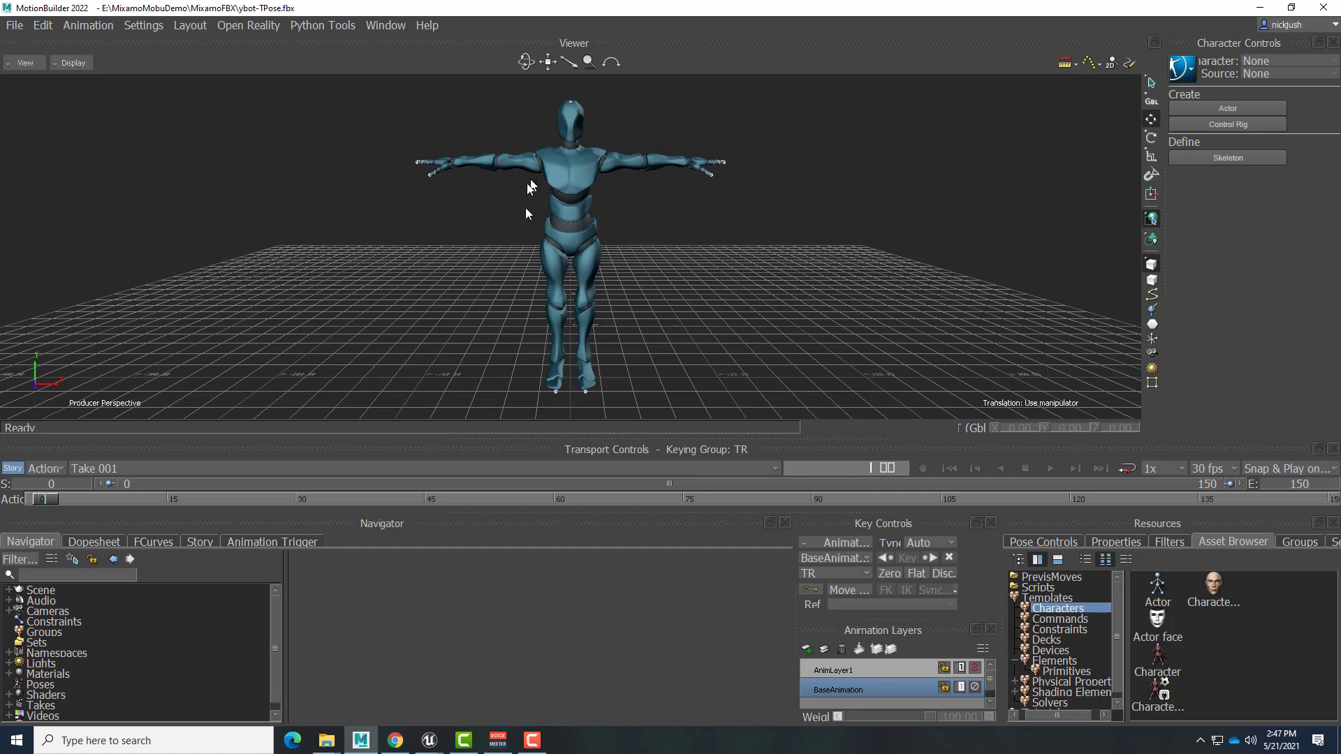
Step: In X-Ray view, drop a Character onto the Y Bot's hips and characterize it as Biped
{"action": "left_click", "coordinate": [69, 62]}
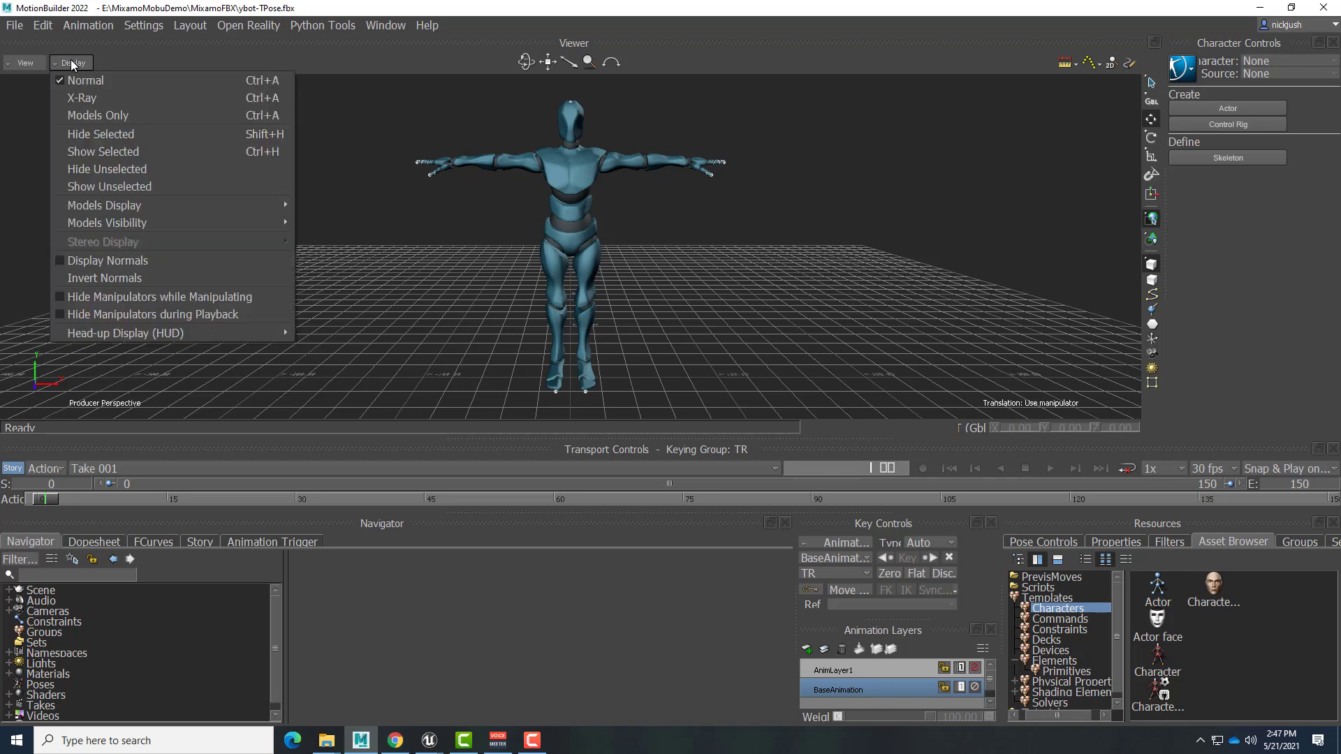
{"action": "left_click", "coordinate": [77, 97]}
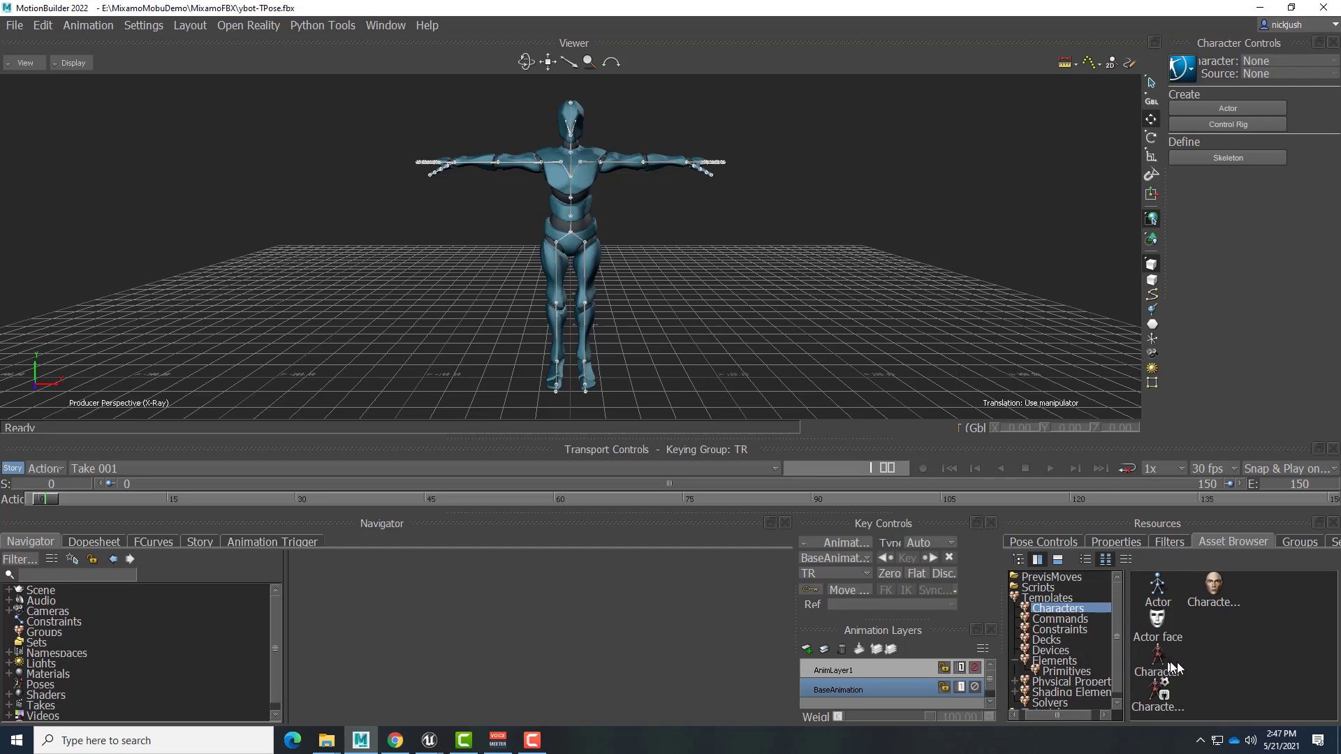
{"action": "left_click_drag", "start_coordinate": [1175, 667], "coordinate": [1144, 655]}
{"action": "mouse_move", "coordinate": [1159, 660]}
{"action": "left_mouse_down"}
{"action": "mouse_move", "coordinate": [849, 349]}
{"action": "mouse_move", "coordinate": [571, 235]}
{"action": "left_mouse_up"}
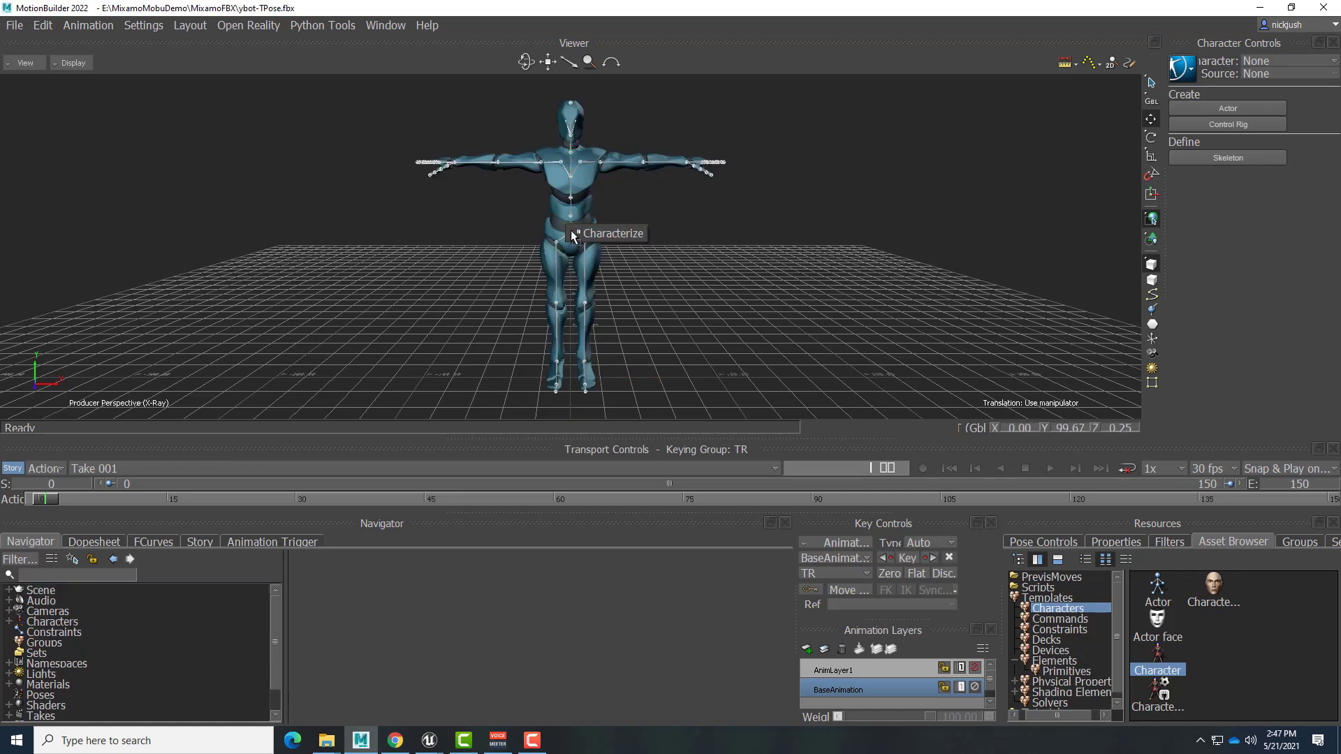
{"action": "left_click", "coordinate": [614, 233]}
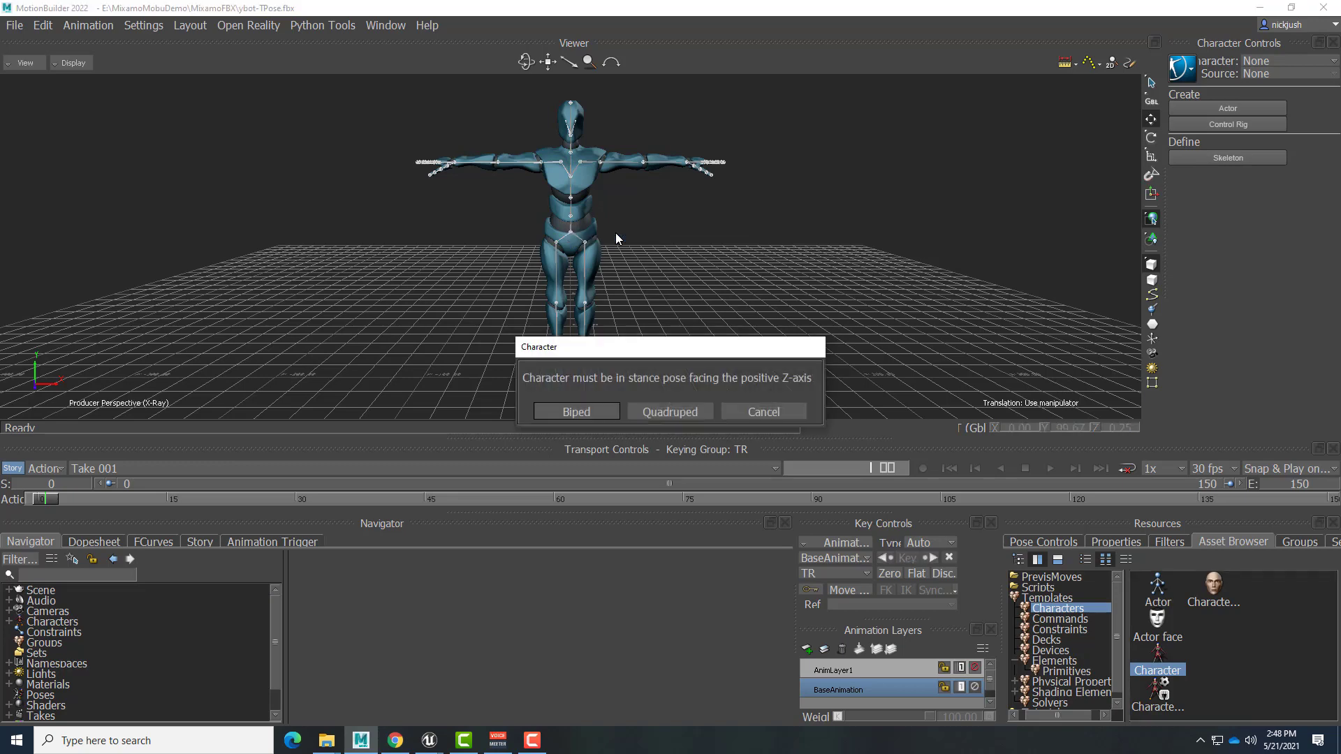
{"action": "left_click", "coordinate": [559, 409]}
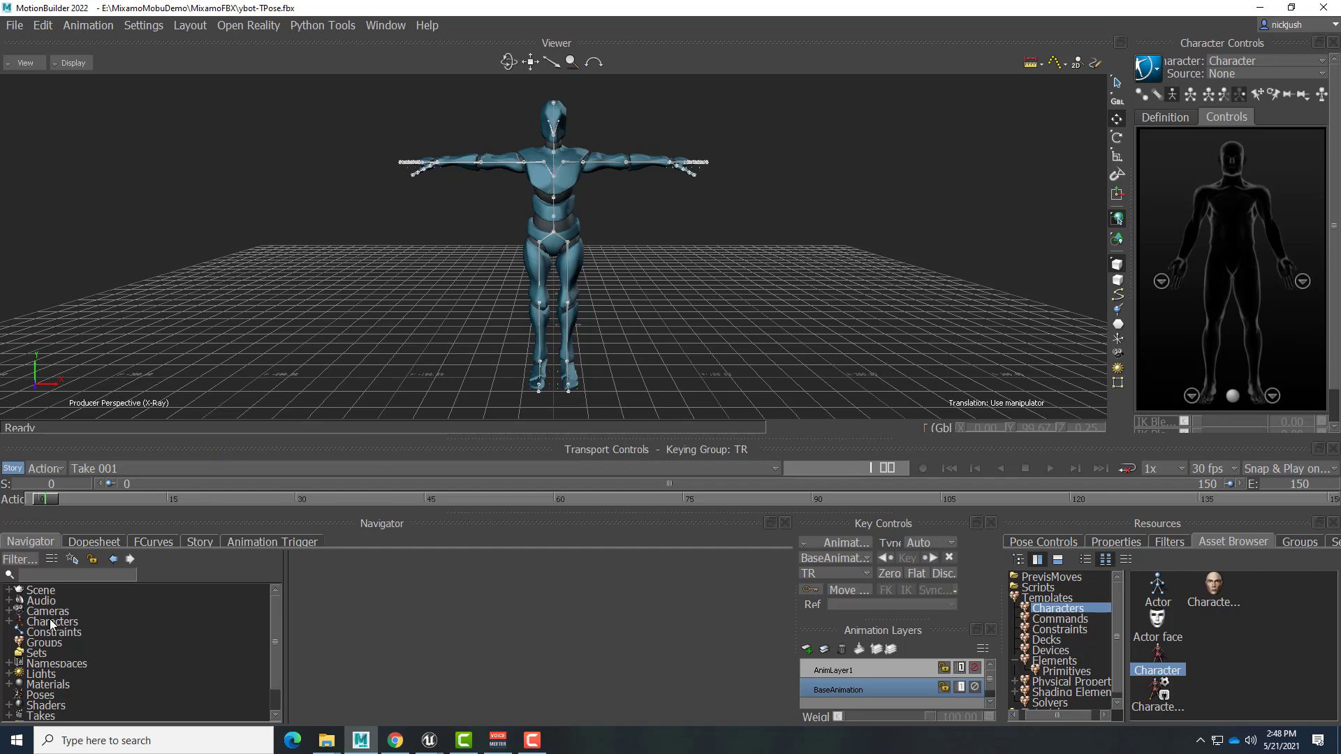
Step: Rename the Character entry under Characters in the Navigator to YBot_Char
{"action": "left_click", "coordinate": [9, 622]}
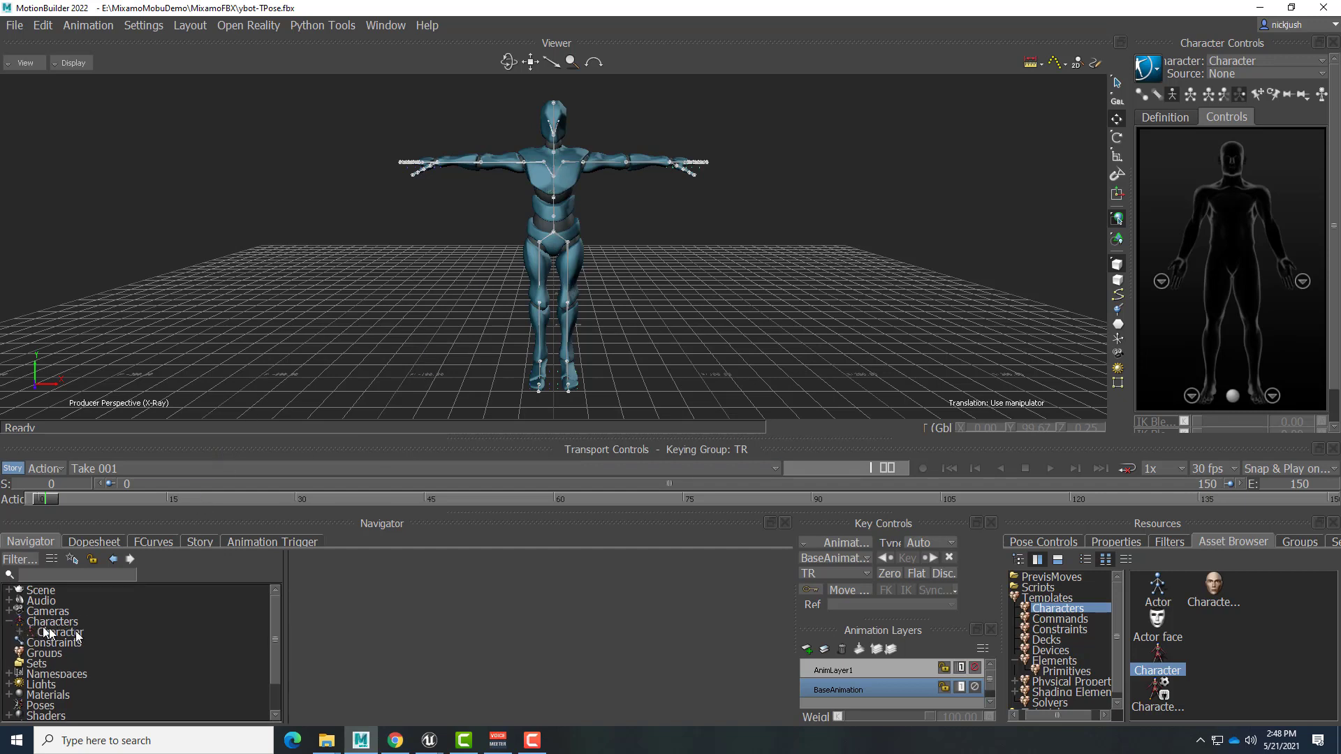
{"action": "left_click", "coordinate": [59, 631]}
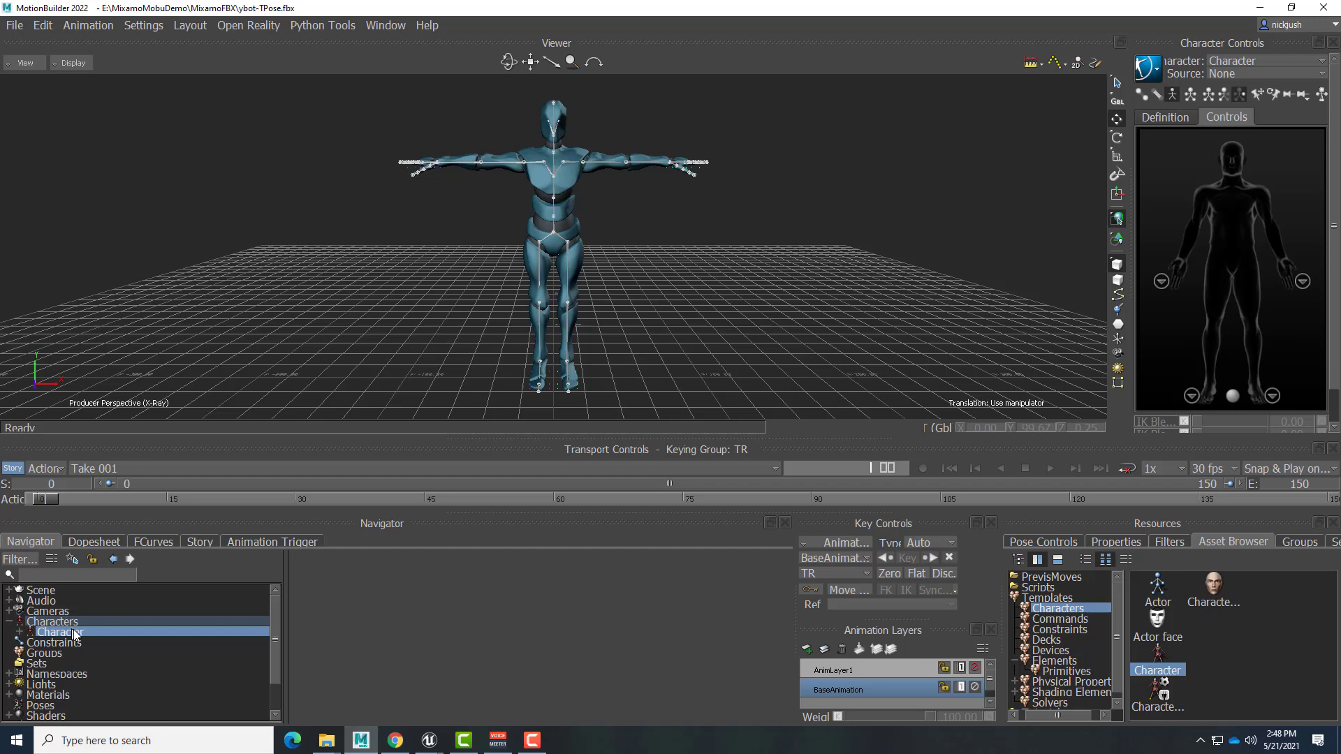
{"action": "right_click", "coordinate": [67, 638]}
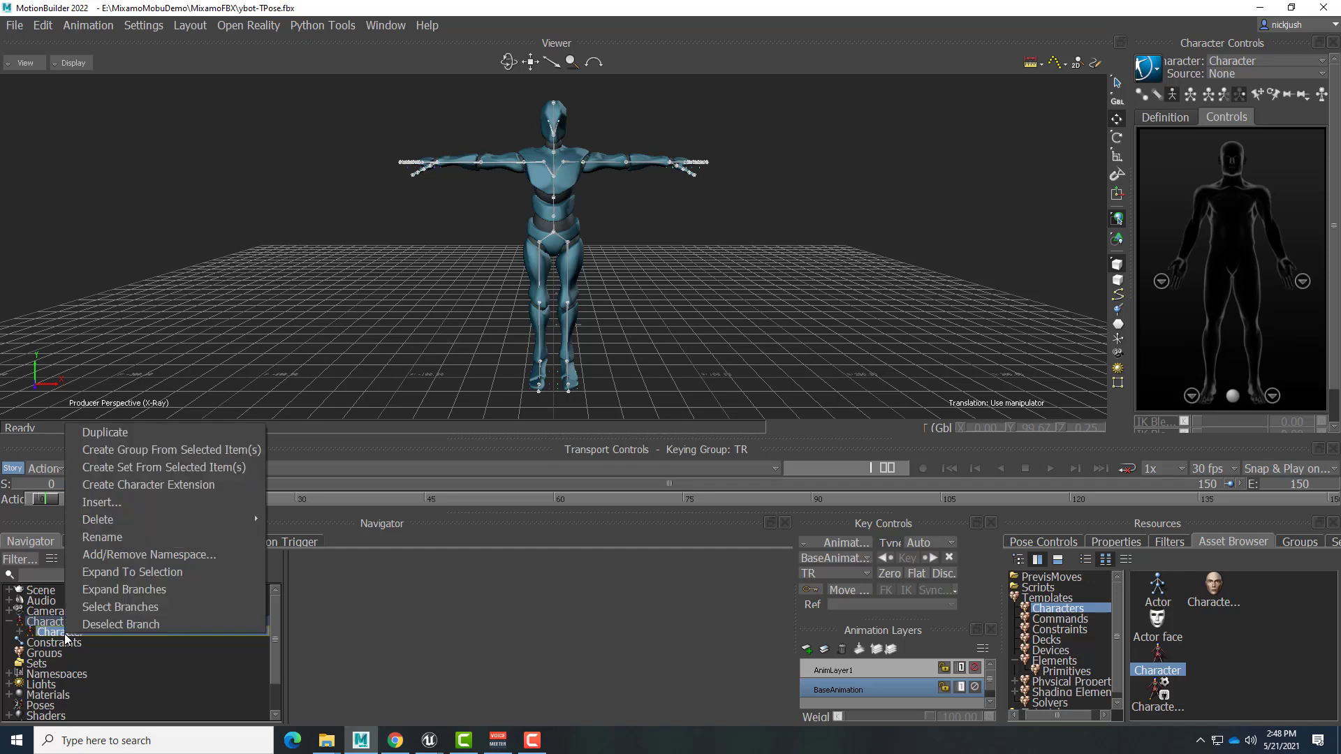
{"action": "left_click", "coordinate": [108, 537]}
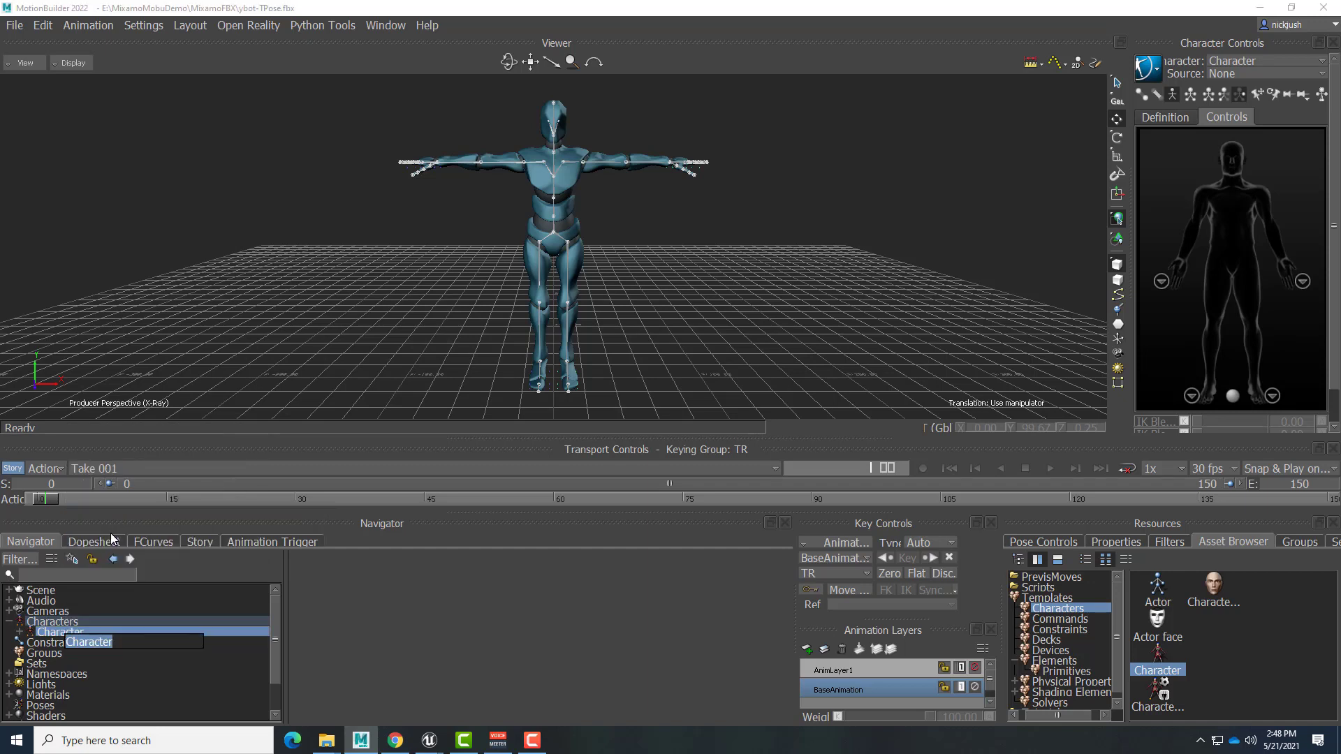
{"action": "type", "text": "YBot_Char"}
{"action": "key", "text": "Return"}
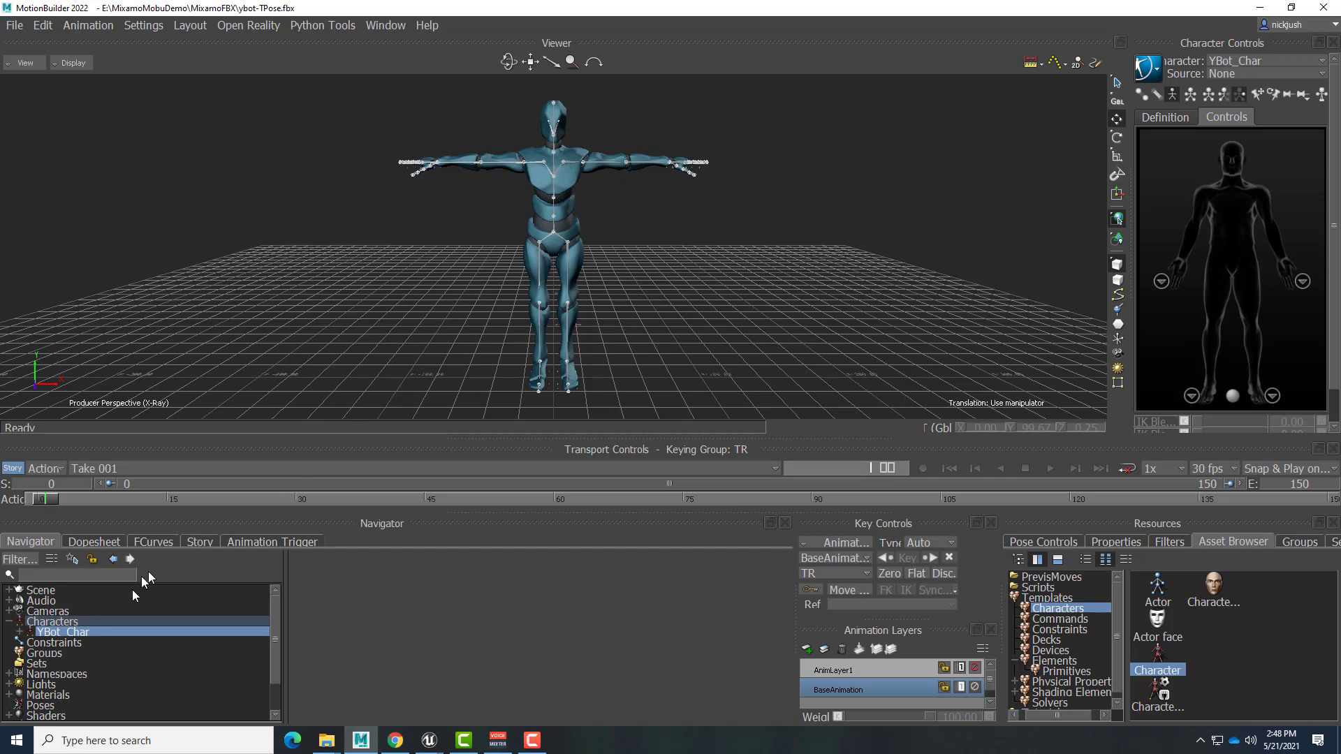
Step: Give YBot_Char a new YBOT namespace, making it YBOT:YBot_Char, and expand Scene
{"action": "right_click", "coordinate": [70, 630]}
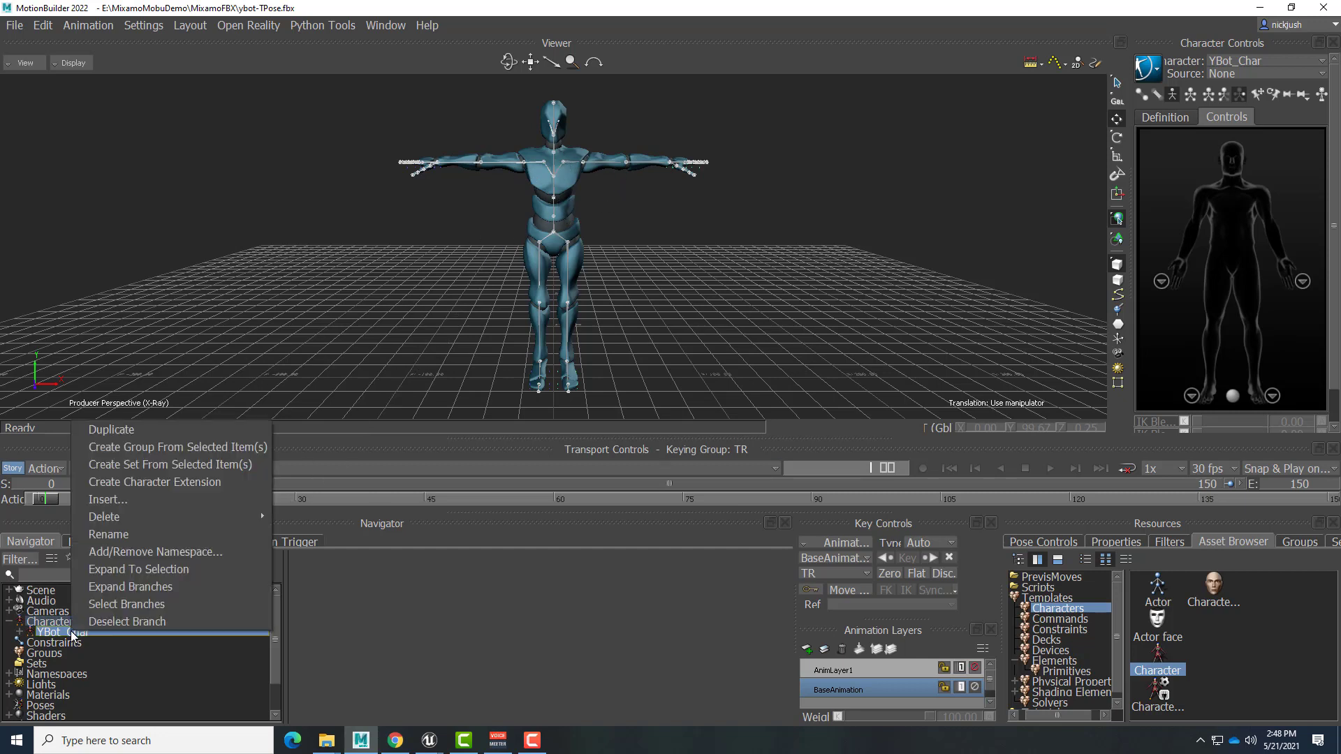
{"action": "left_click", "coordinate": [136, 550]}
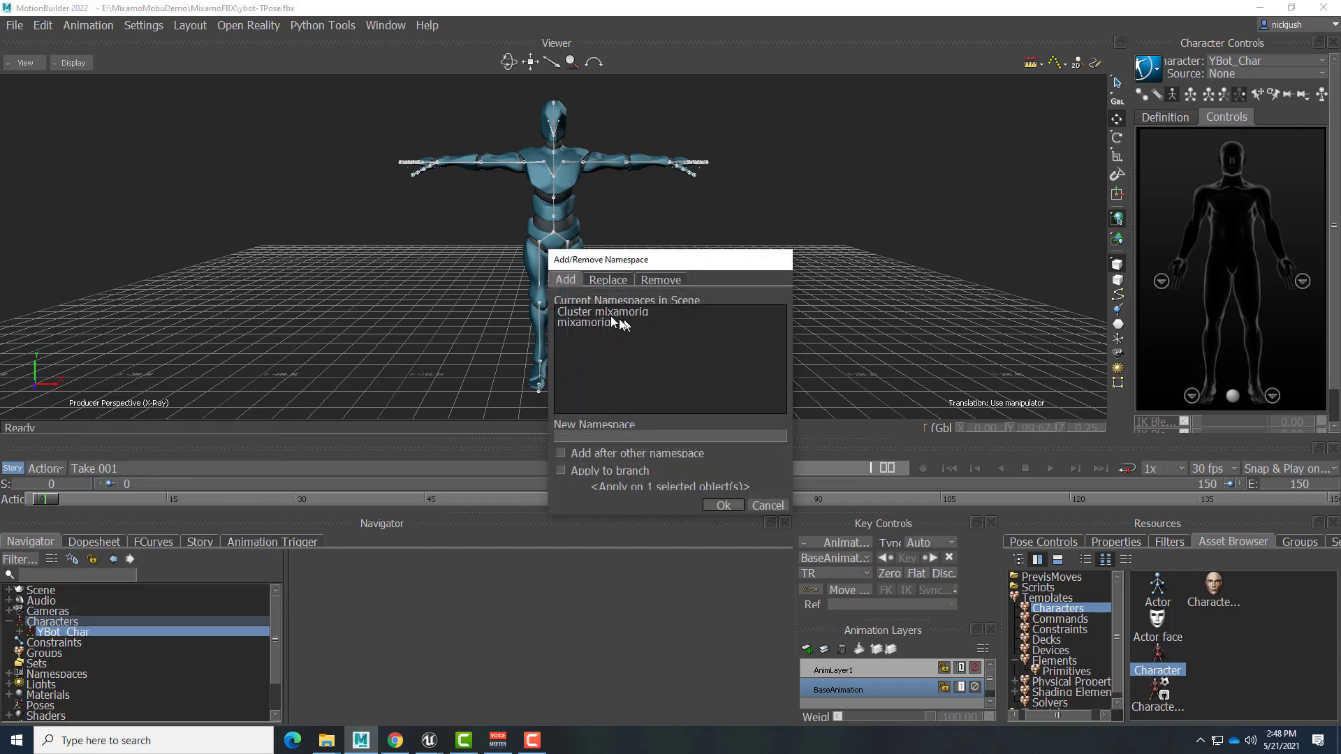
{"action": "left_click", "coordinate": [582, 435]}
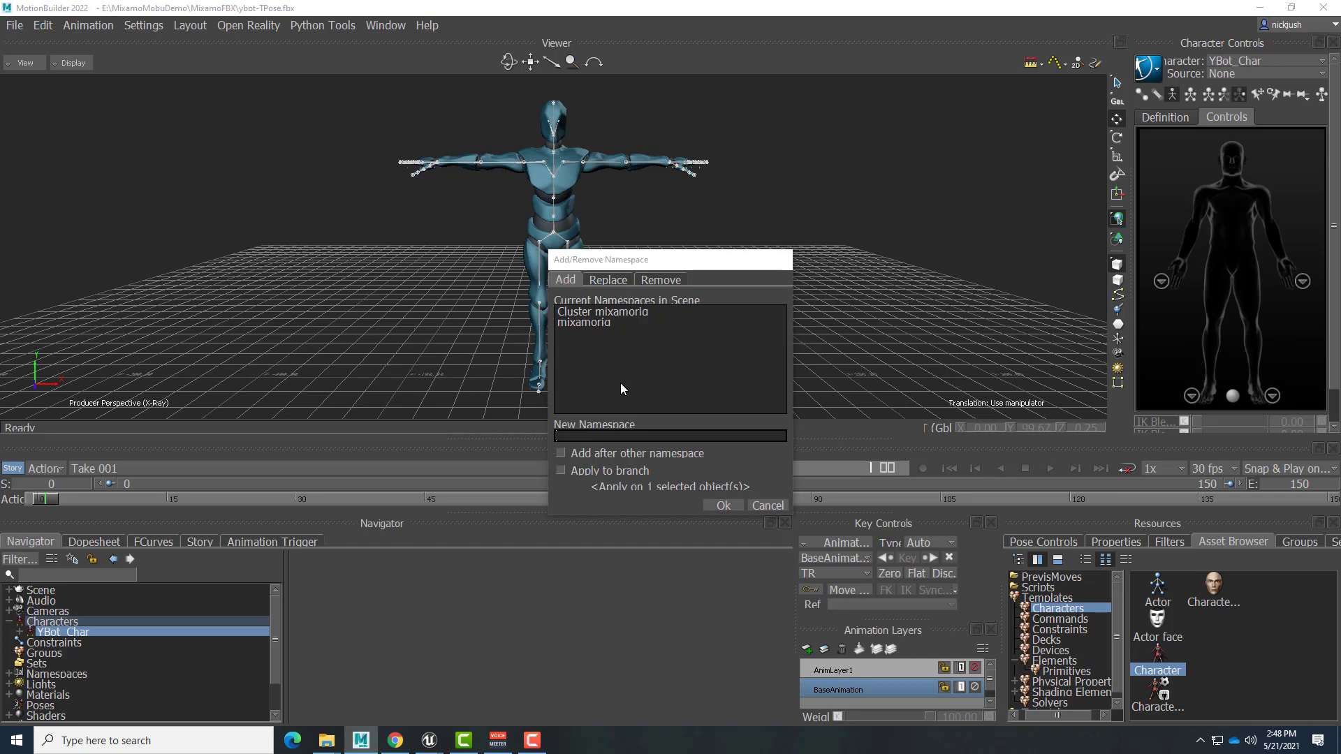
{"action": "type", "text": "YBOT"}
{"action": "left_click", "coordinate": [724, 505]}
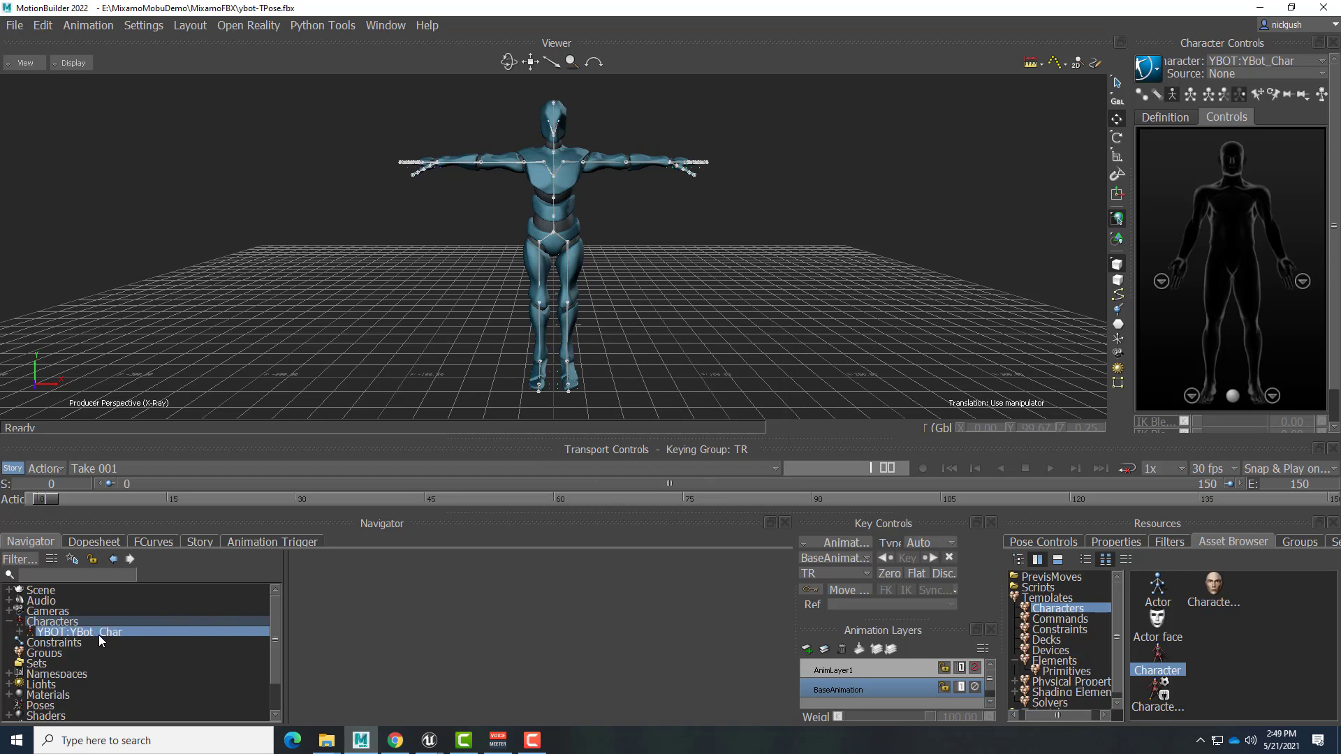
{"action": "left_click", "coordinate": [7, 591]}
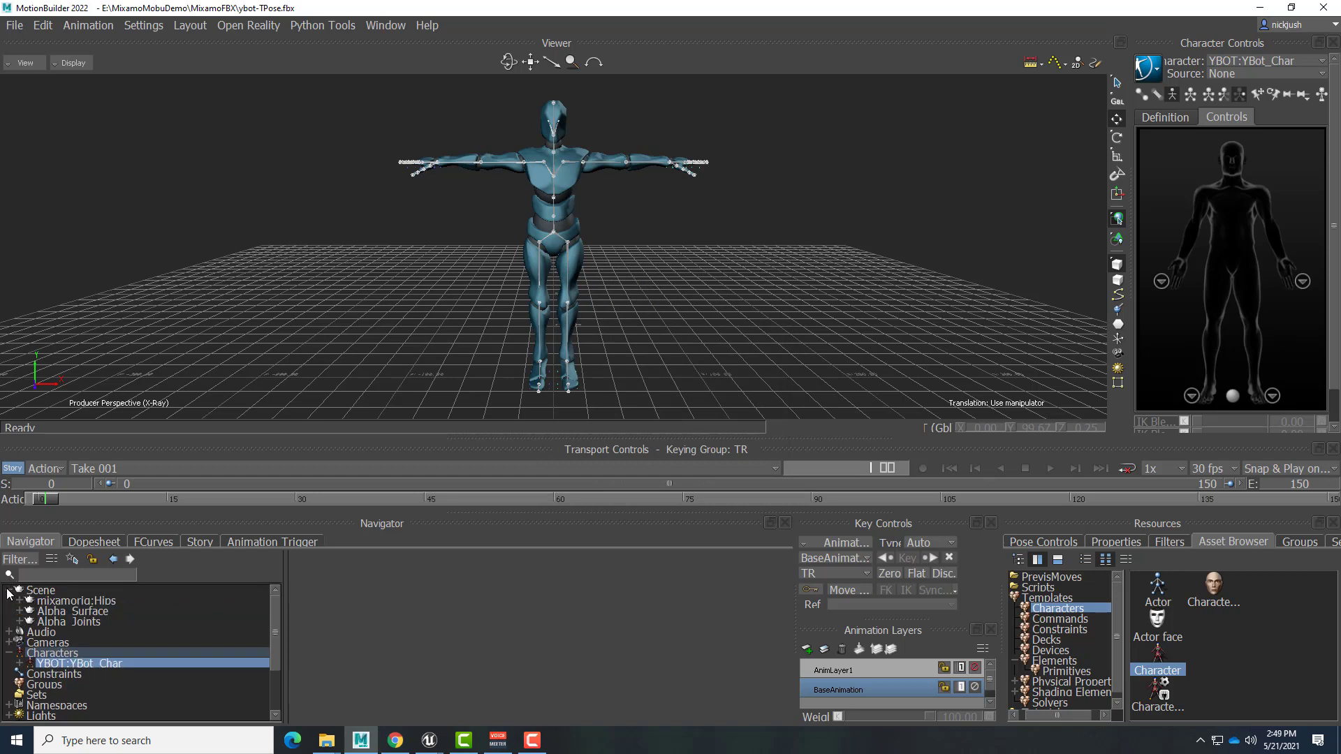
Step: Apply the existing YBOT namespace to mixamorig:Hips, Alpha_Surface and Alpha_Joints together
{"action": "left_click", "coordinate": [61, 601]}
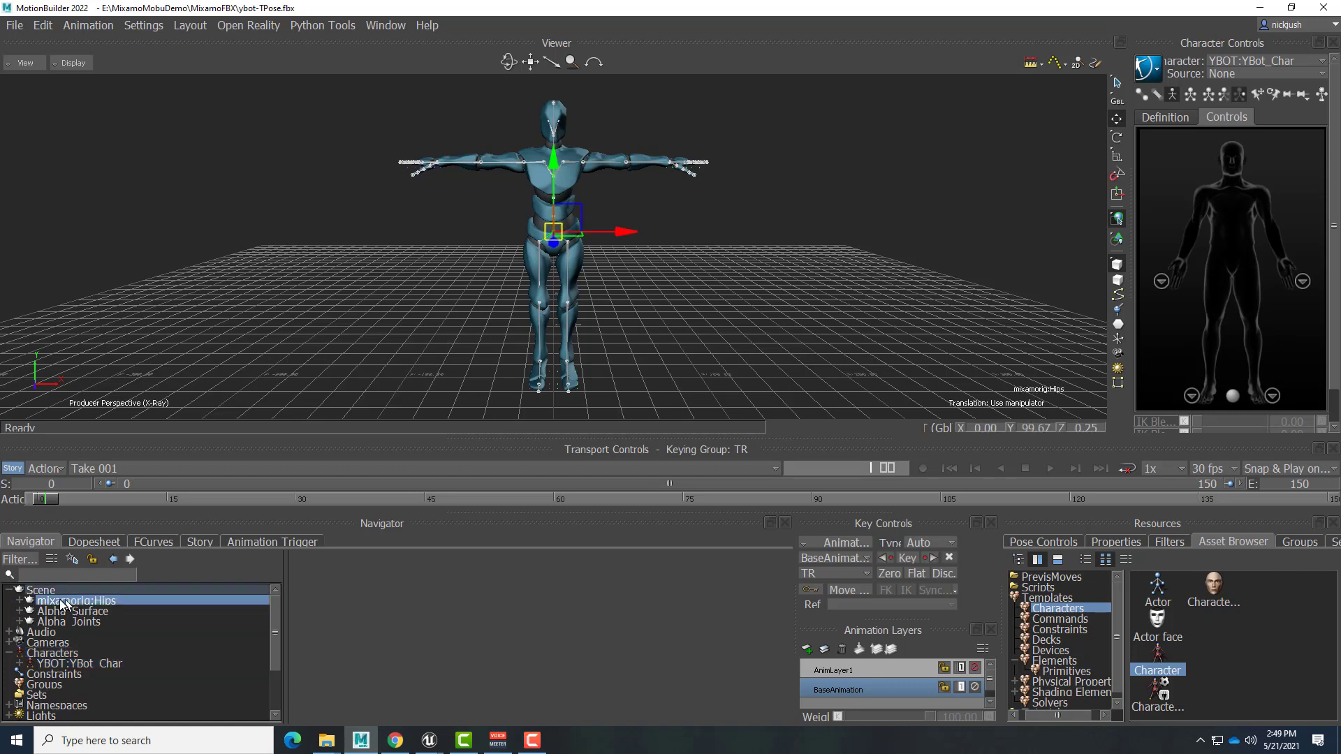
{"action": "left_click", "coordinate": [65, 622], "text": "shift"}
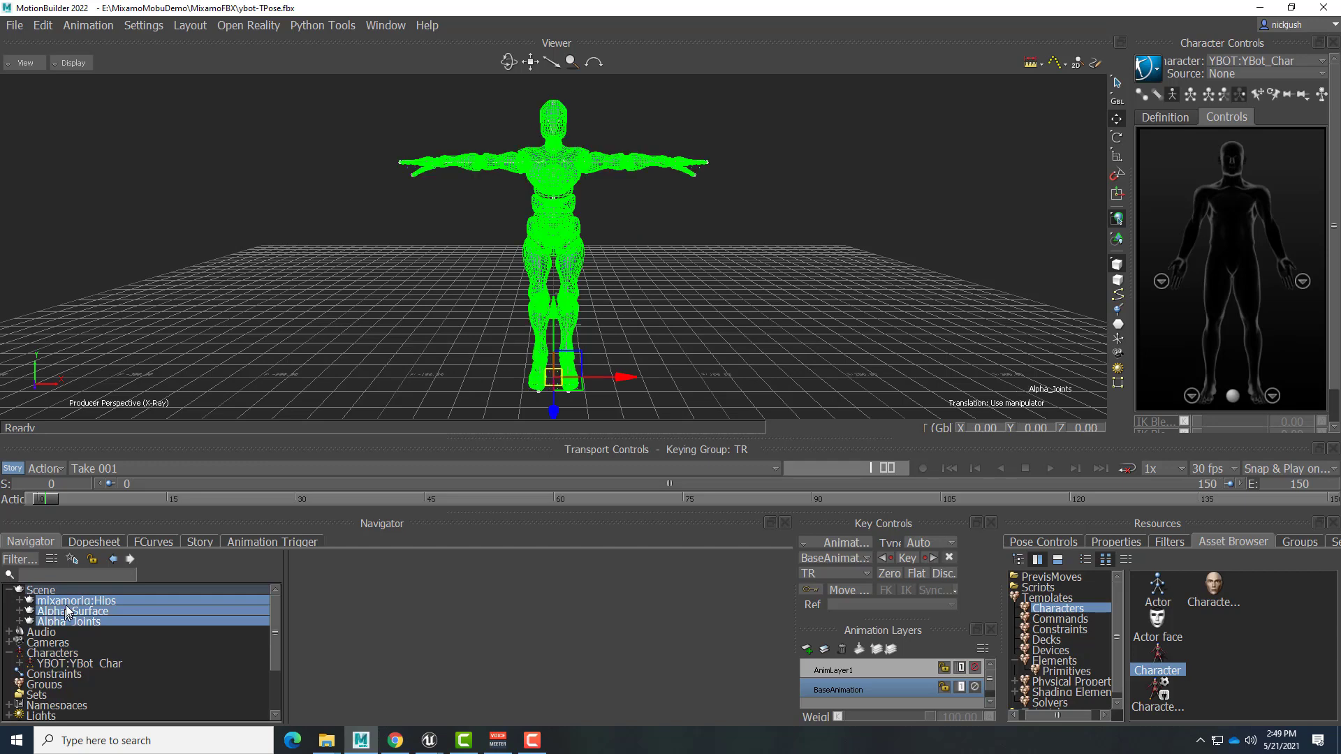
{"action": "right_click", "coordinate": [66, 602]}
{"action": "left_click", "coordinate": [119, 523]}
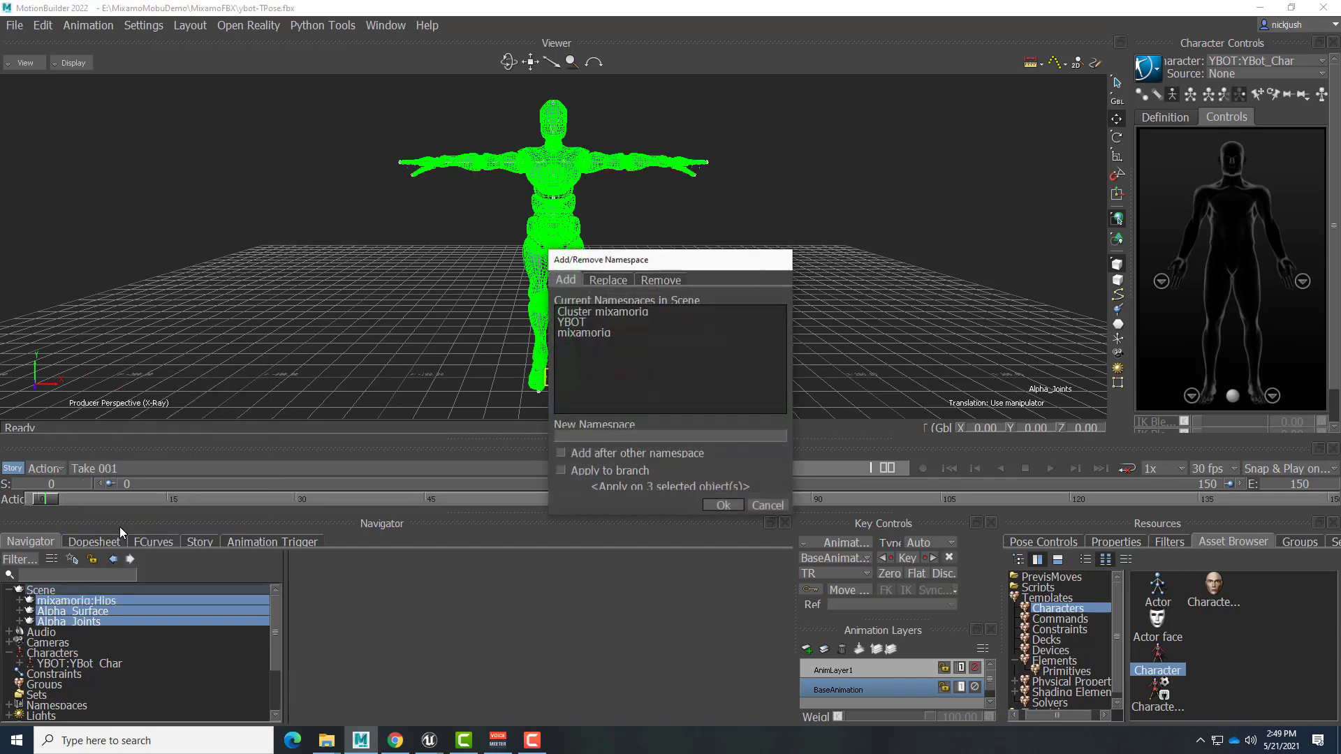
{"action": "left_click", "coordinate": [574, 324]}
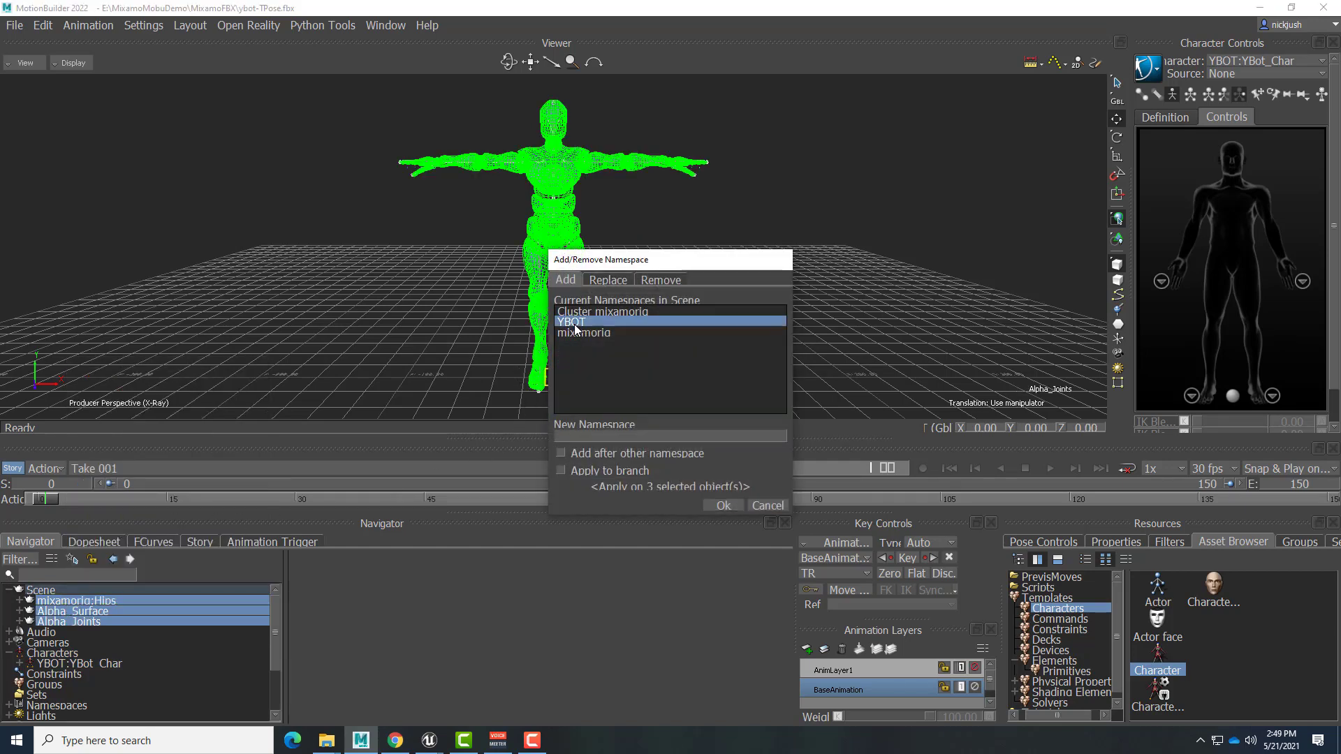
{"action": "left_click", "coordinate": [721, 506]}
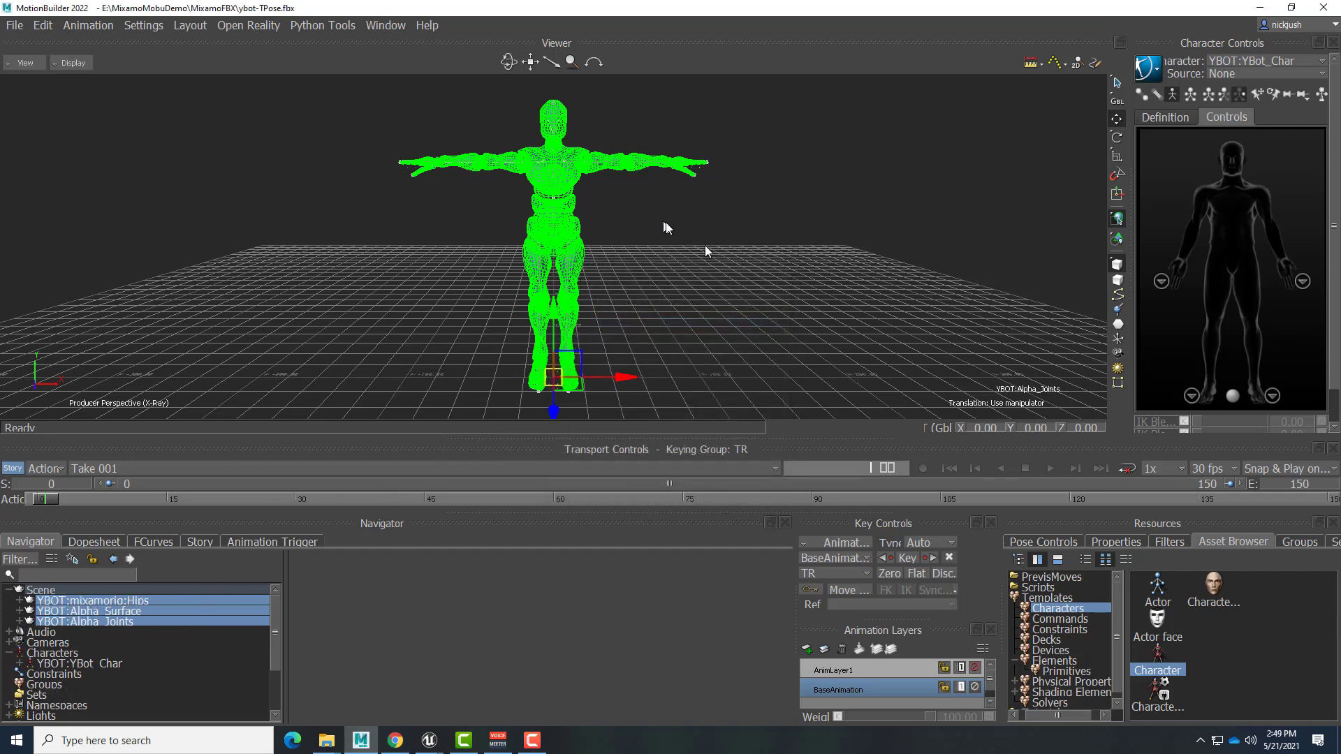
Step: Save the scene as ybot-char_v01 in the MixamoFBX folder, reaching Save Options
{"action": "left_click", "coordinate": [16, 27]}
{"action": "left_click", "coordinate": [32, 114]}
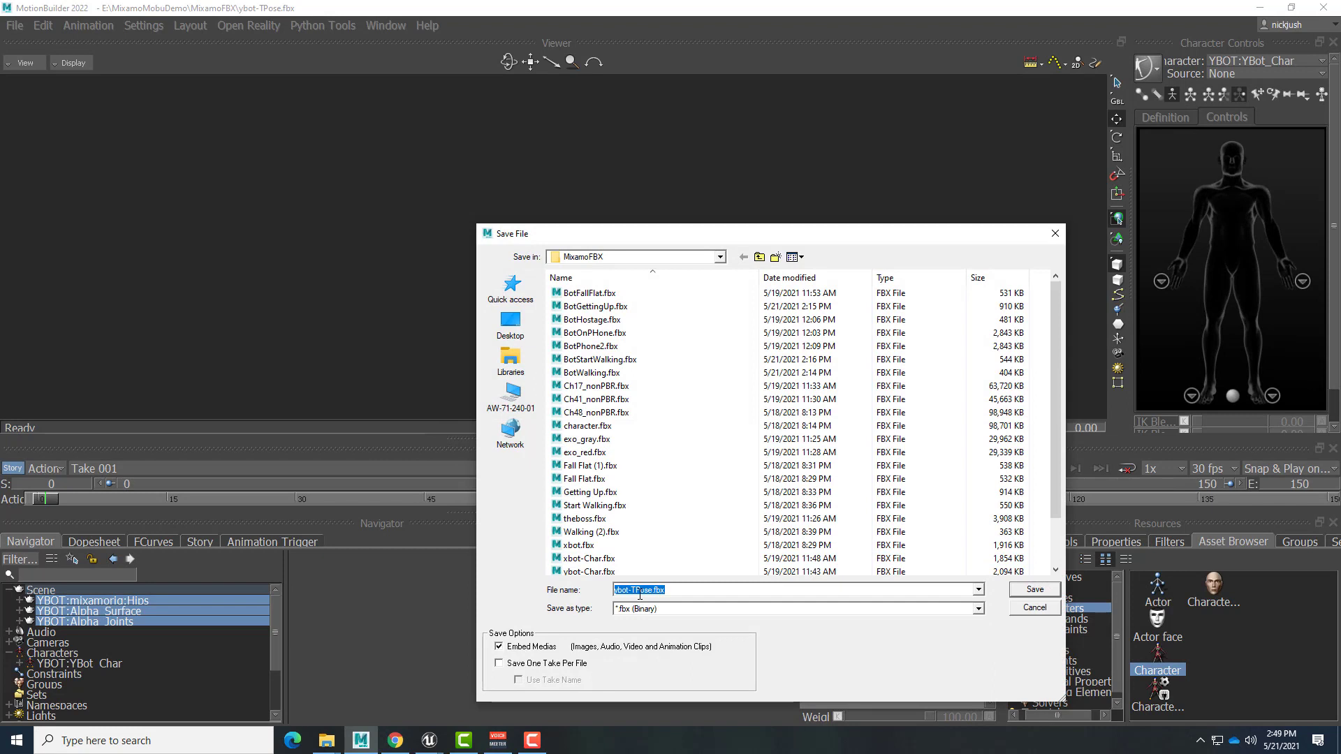
{"action": "type", "text": "ybot-"}
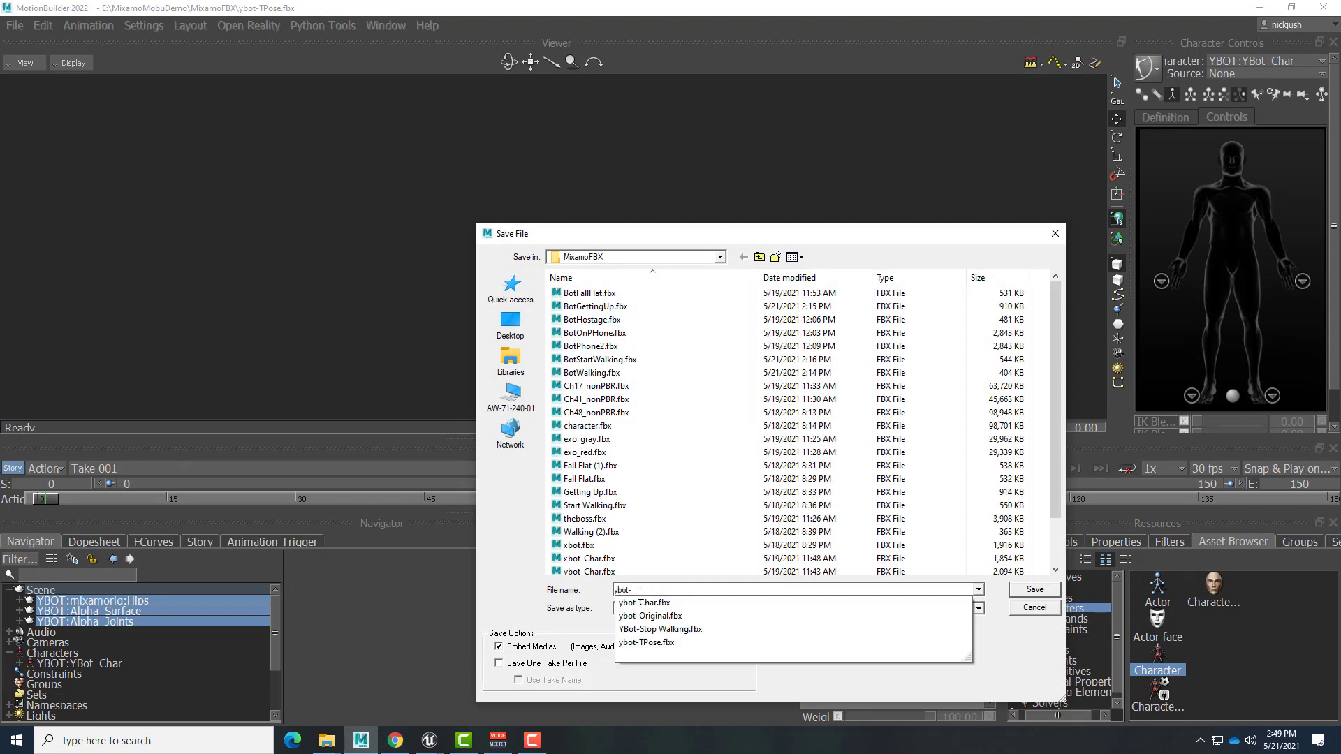
{"action": "type", "text": "char "}
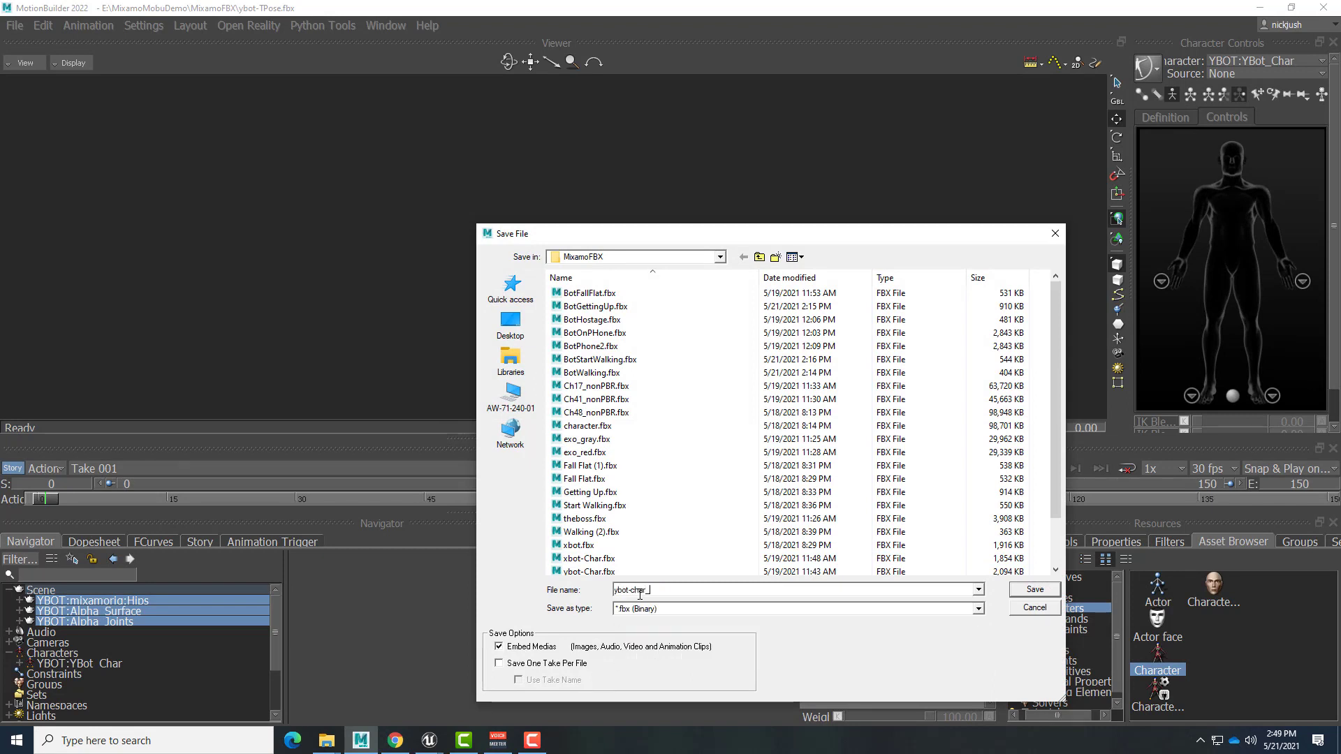
{"action": "type", "text": "v01"}
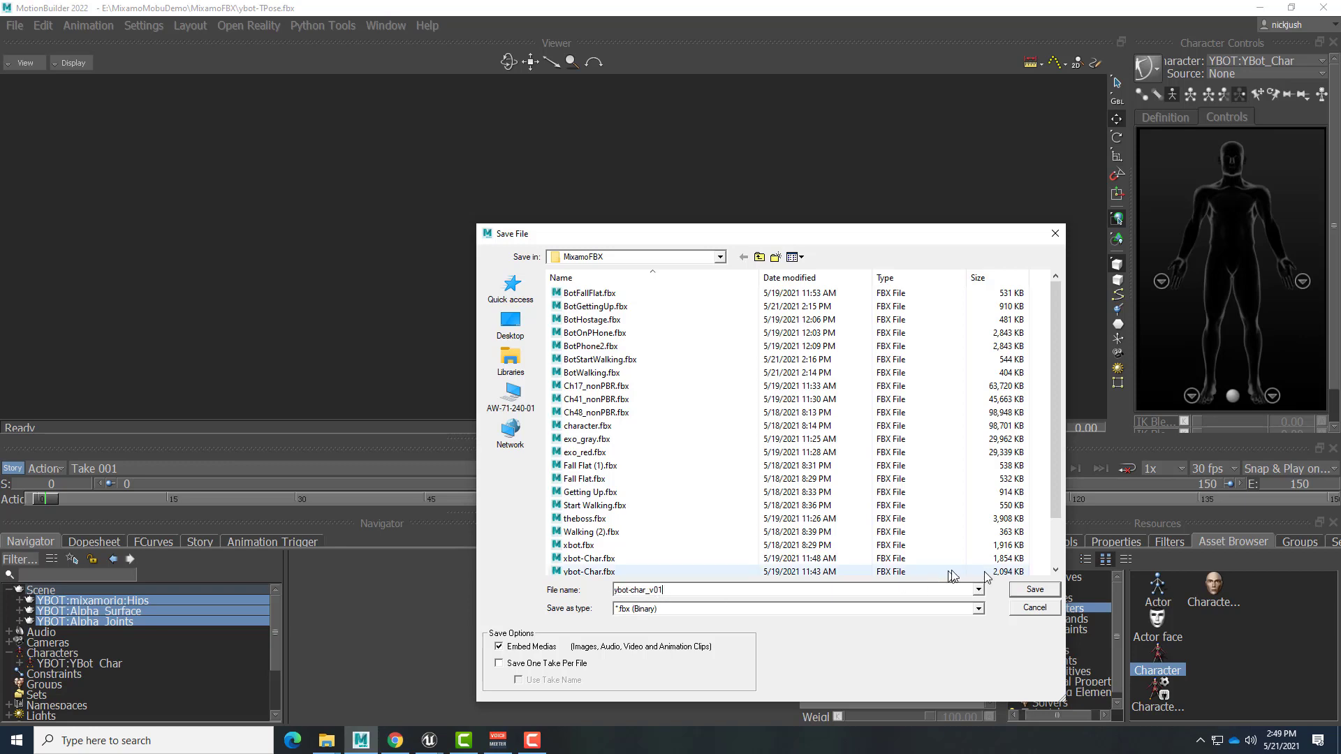
{"action": "left_click", "coordinate": [1016, 590]}
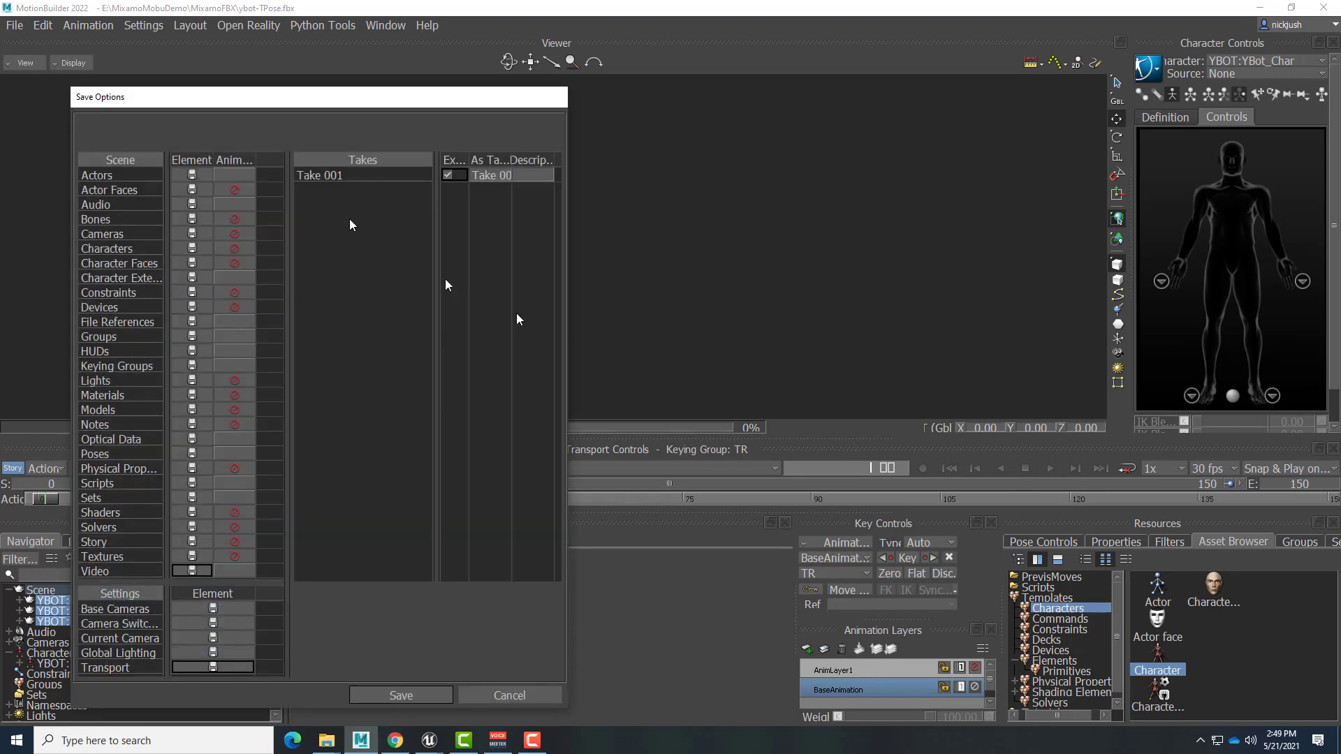
Step: Save ybot-char_v01.fbx with Discard All Animation chosen and Take 001 unchecked
{"action": "left_click", "coordinate": [235, 161]}
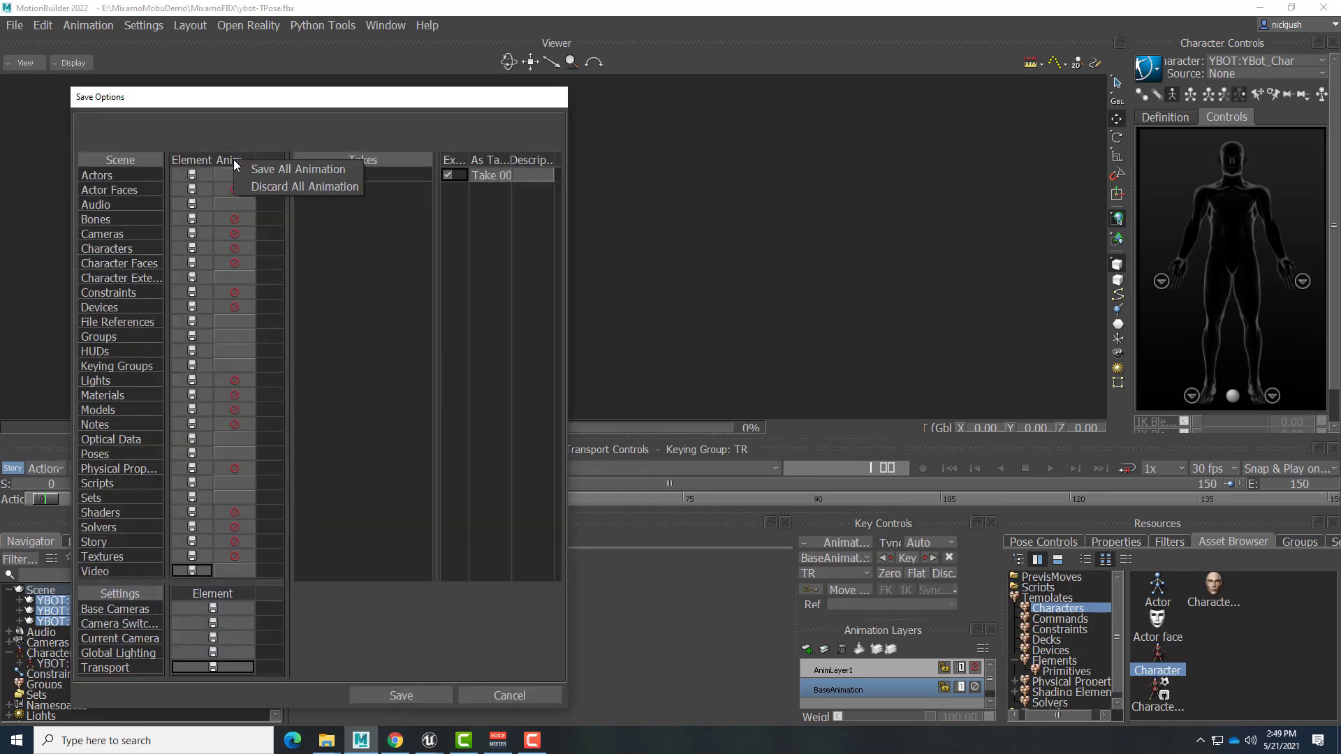
{"action": "left_click", "coordinate": [257, 189]}
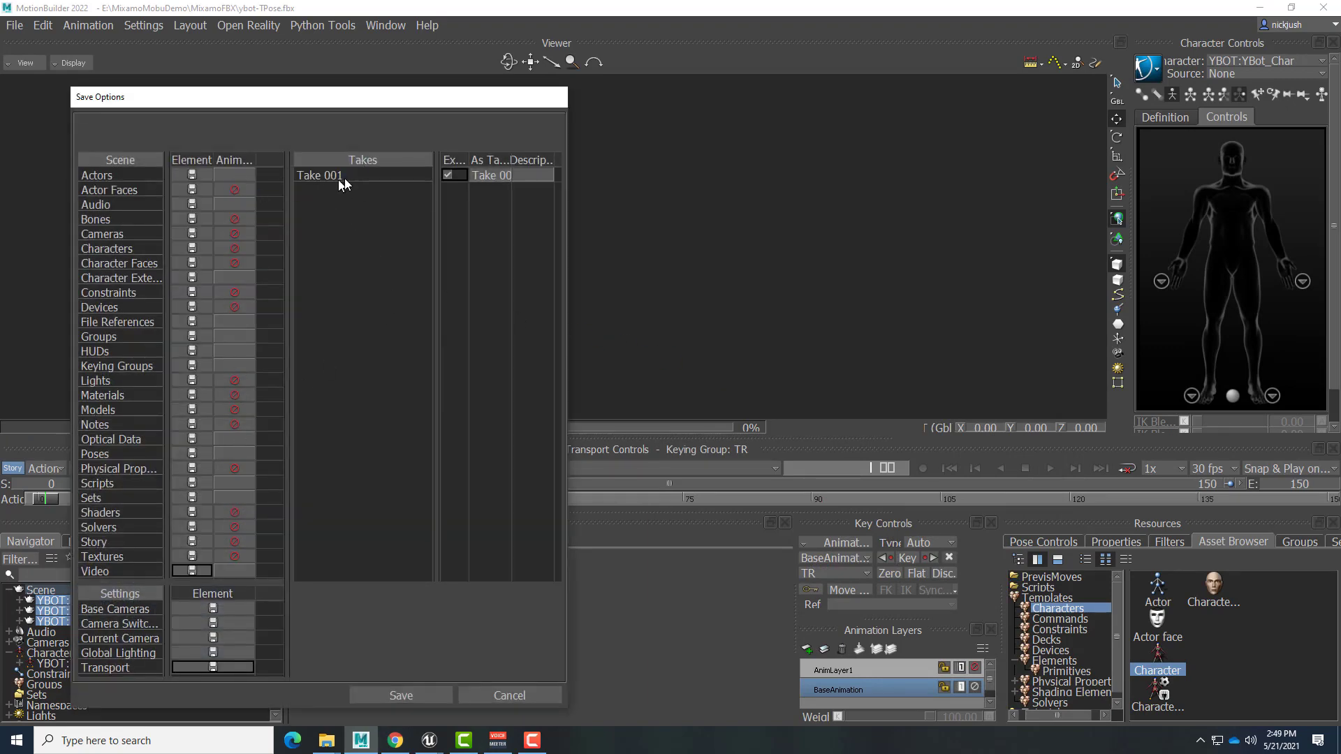
{"action": "left_click", "coordinate": [447, 175]}
{"action": "left_click", "coordinate": [400, 694]}
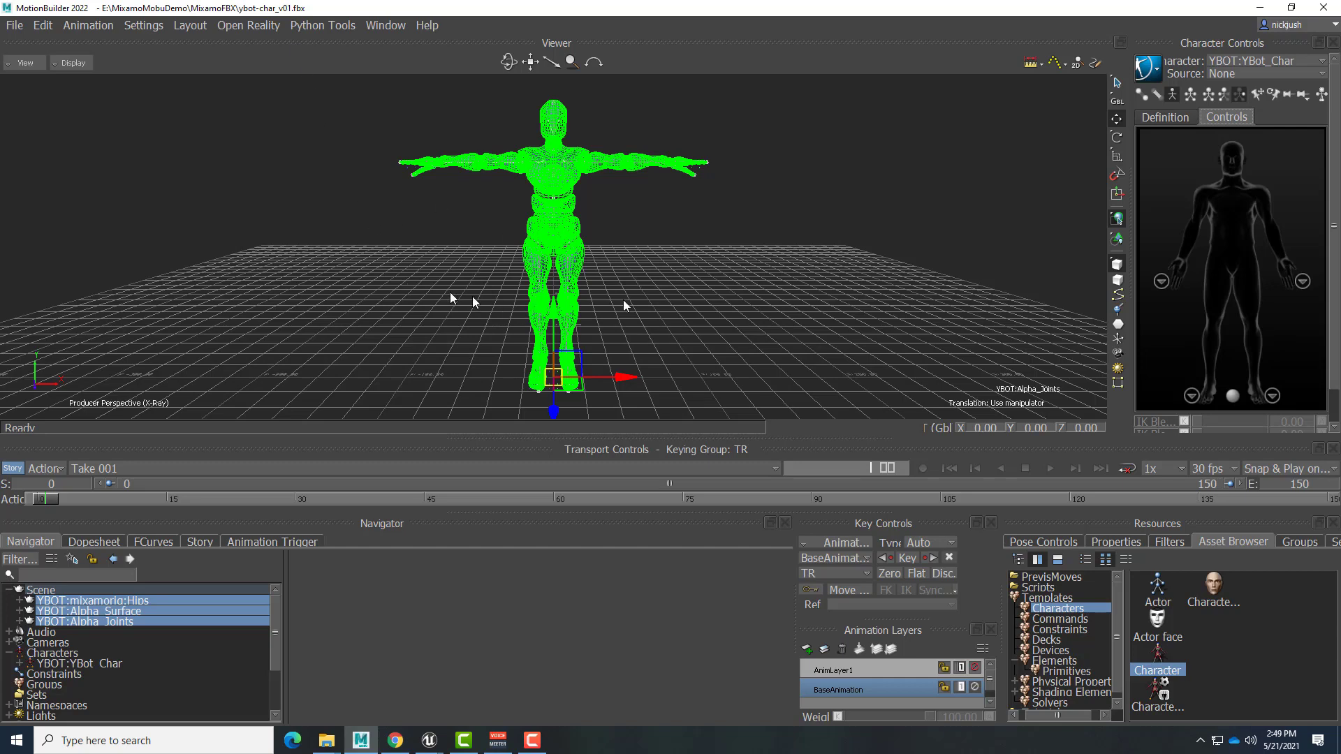
Step: Start a new empty scene, then select ybot-char_v01.fbx to open
{"action": "left_click", "coordinate": [14, 25]}
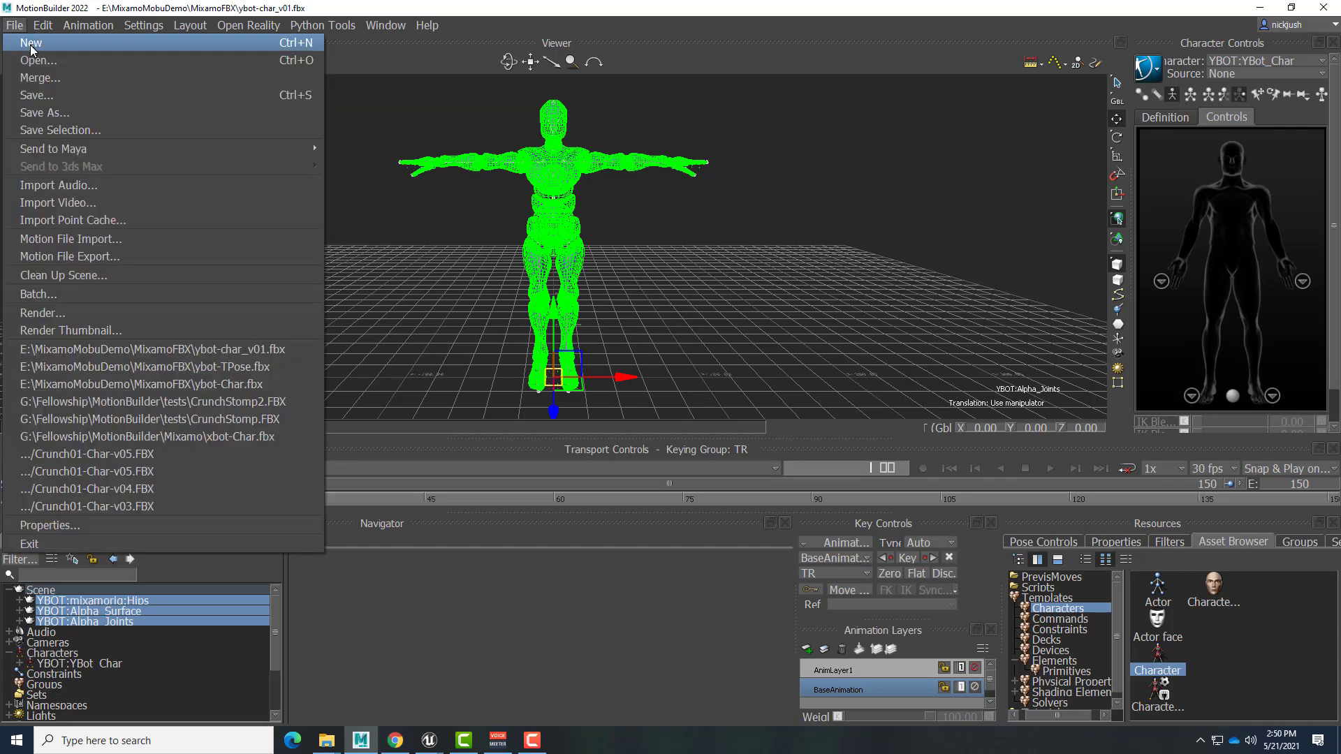
{"action": "left_click", "coordinate": [28, 40]}
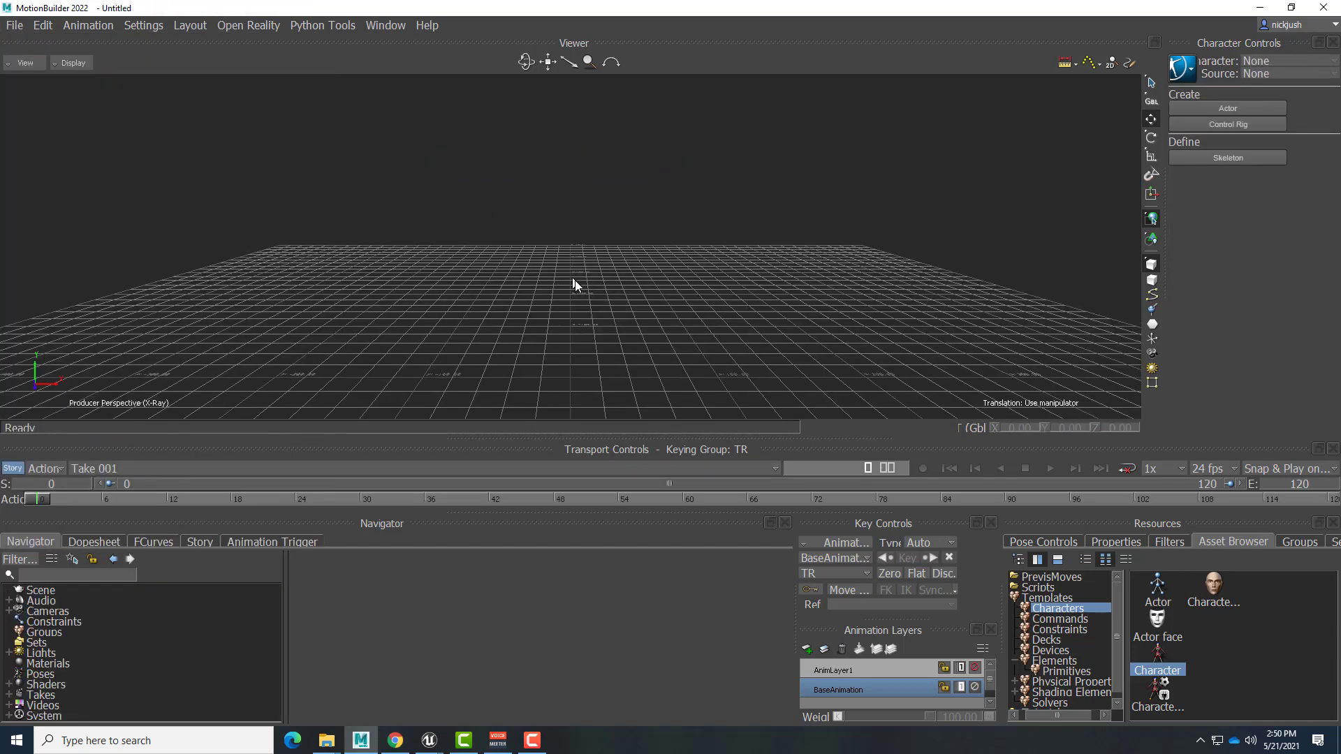
{"action": "left_click", "coordinate": [17, 27]}
{"action": "left_click", "coordinate": [26, 61]}
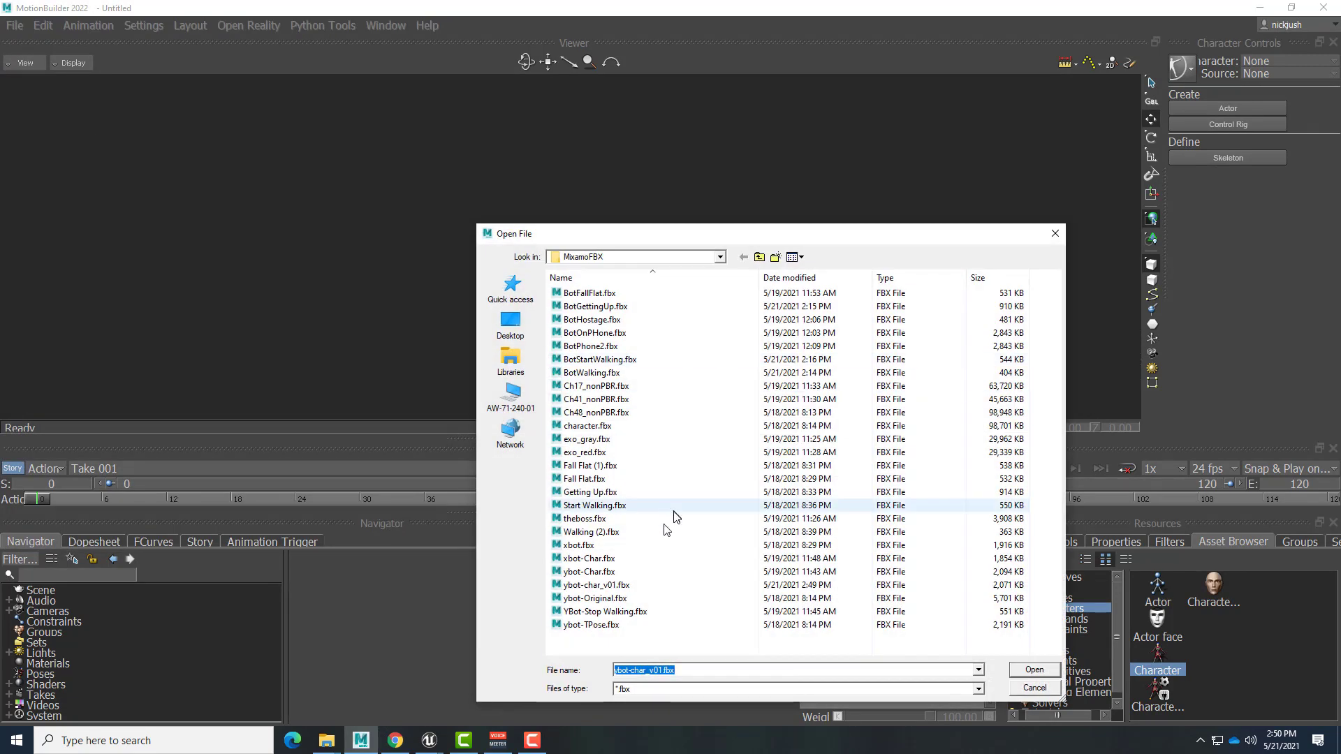
{"action": "left_click", "coordinate": [575, 586]}
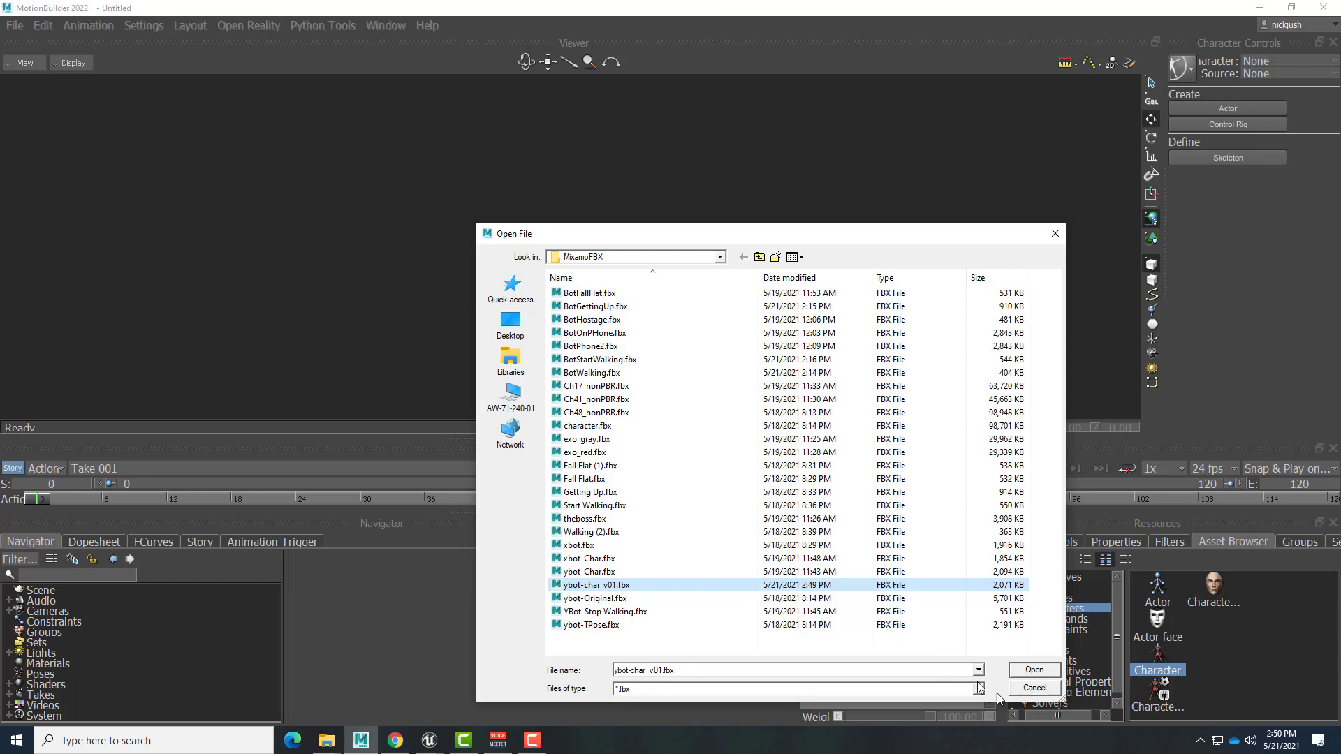
{"action": "left_click", "coordinate": [1019, 671]}
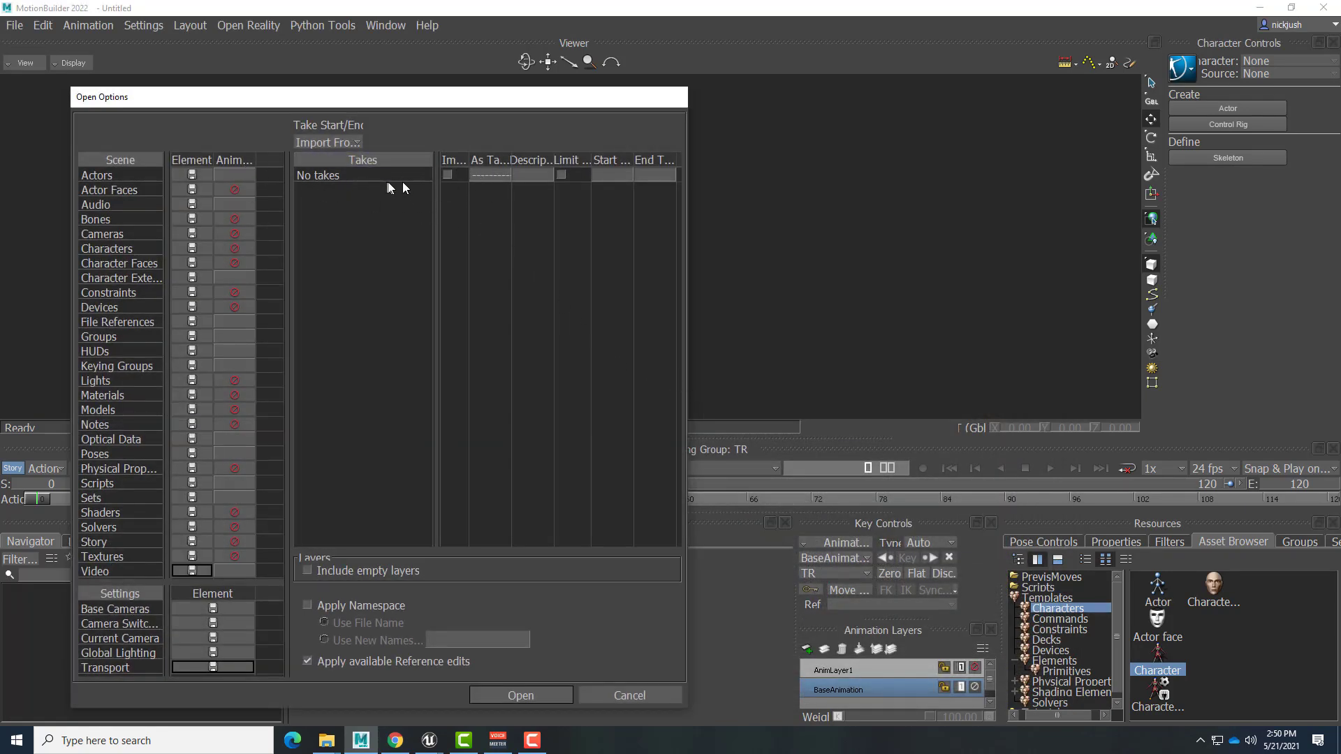
Step: Confirm the Open Options to load ybot-char_v01.fbx into the empty scene
{"action": "left_click", "coordinate": [544, 696]}
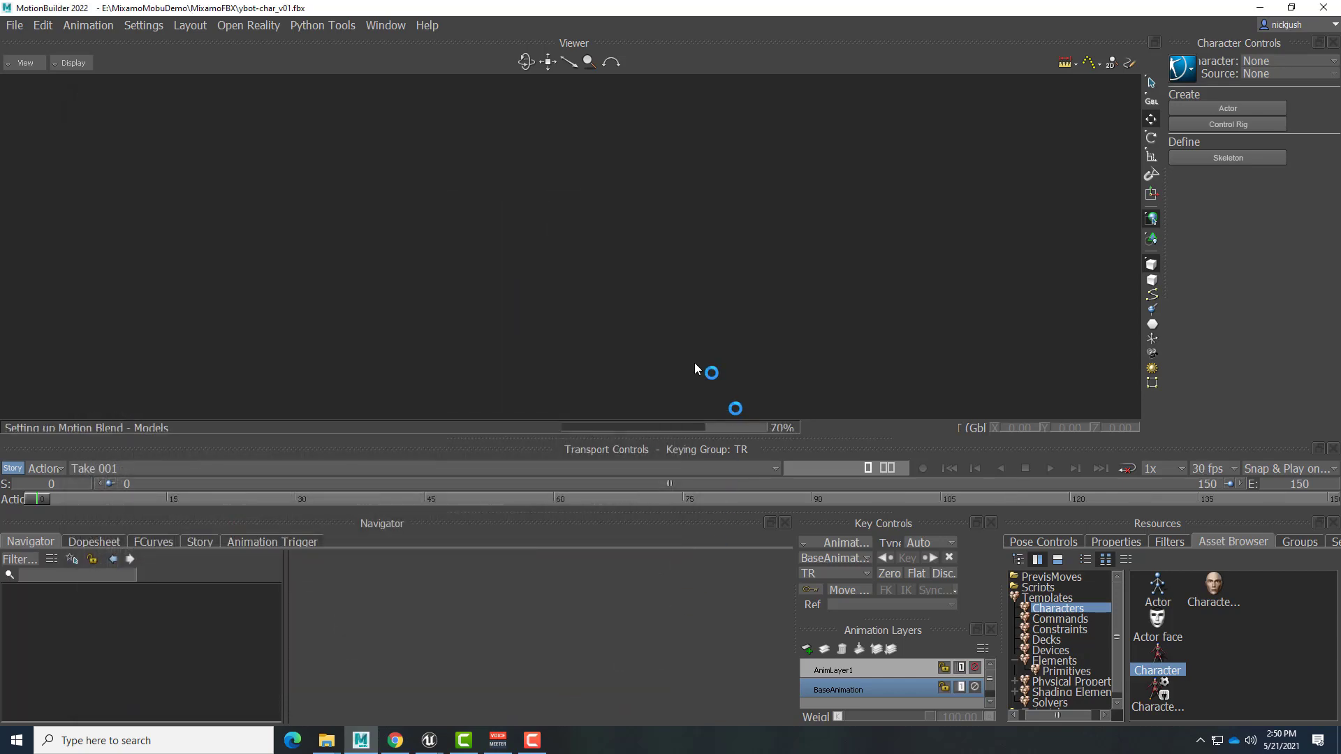